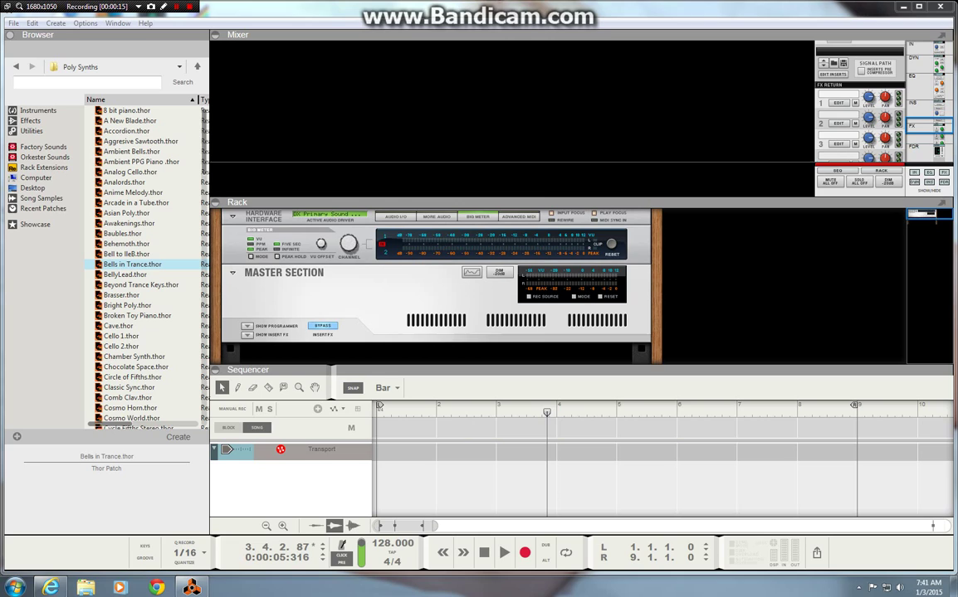
# - Detach the Main Mixer and the Rack Window from the main song window
pyautogui.scroll(3, 859, 108)
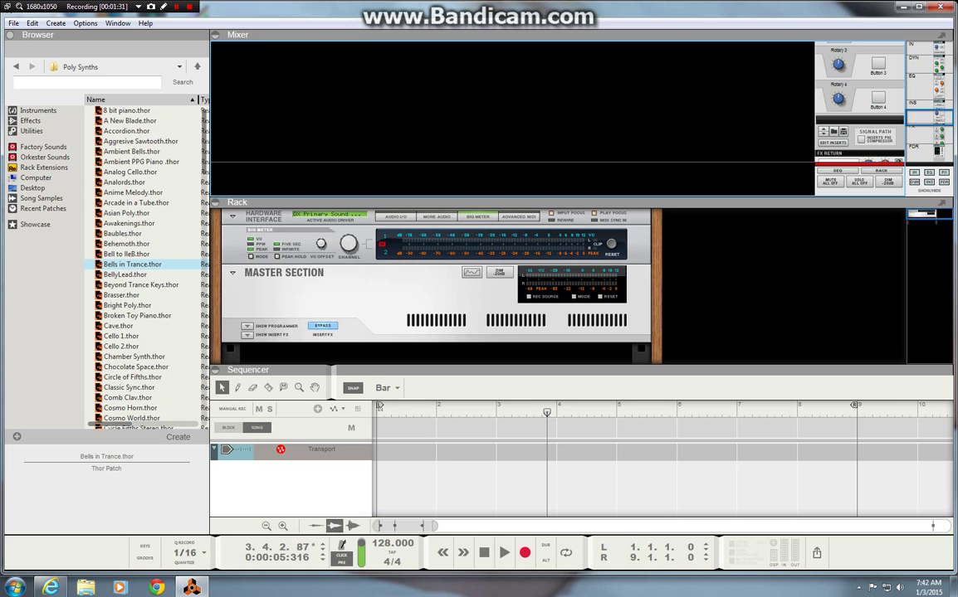
pyautogui.click(115, 22)
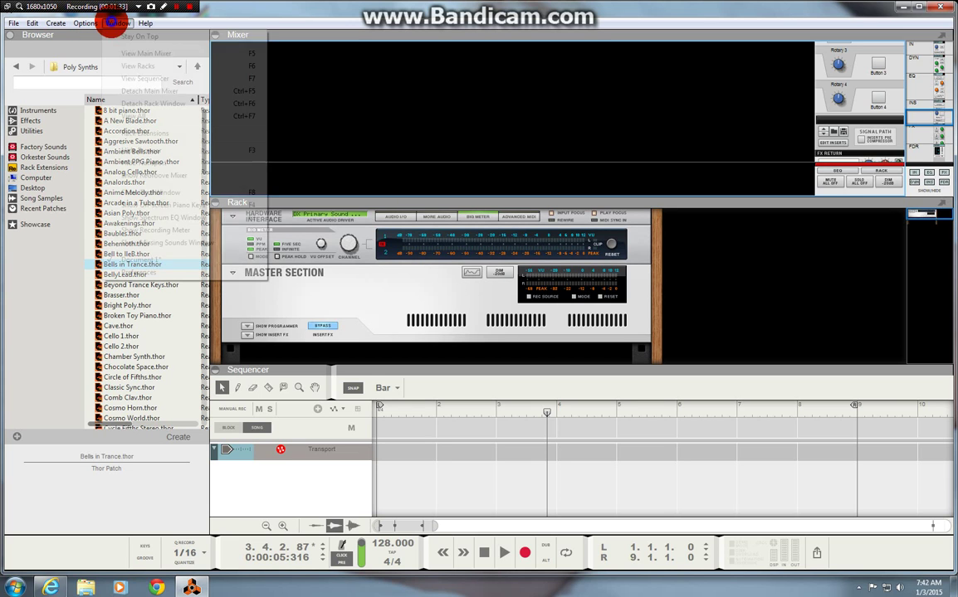
pyautogui.click(136, 94)
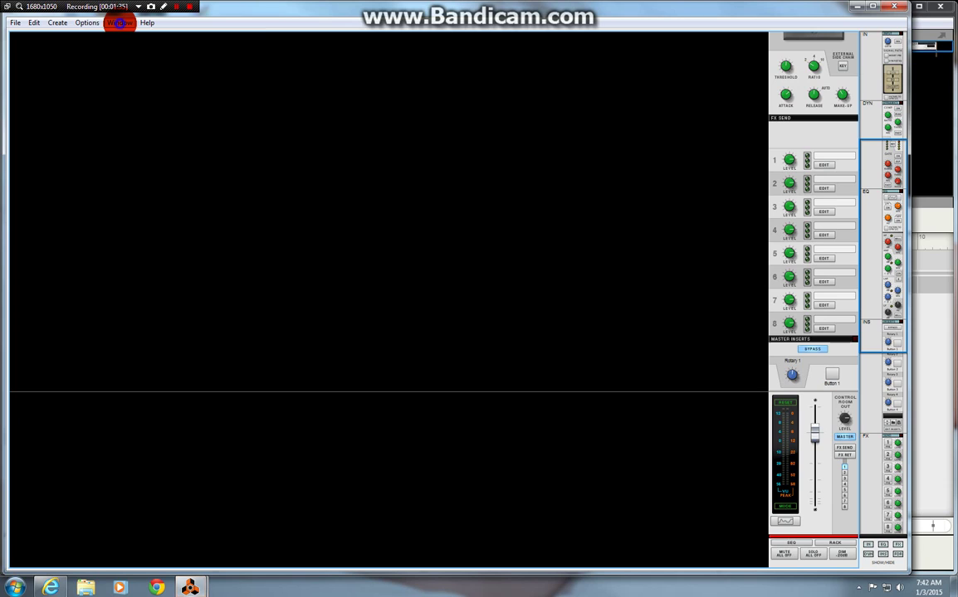
pyautogui.click(118, 23)
pyautogui.click(146, 102)
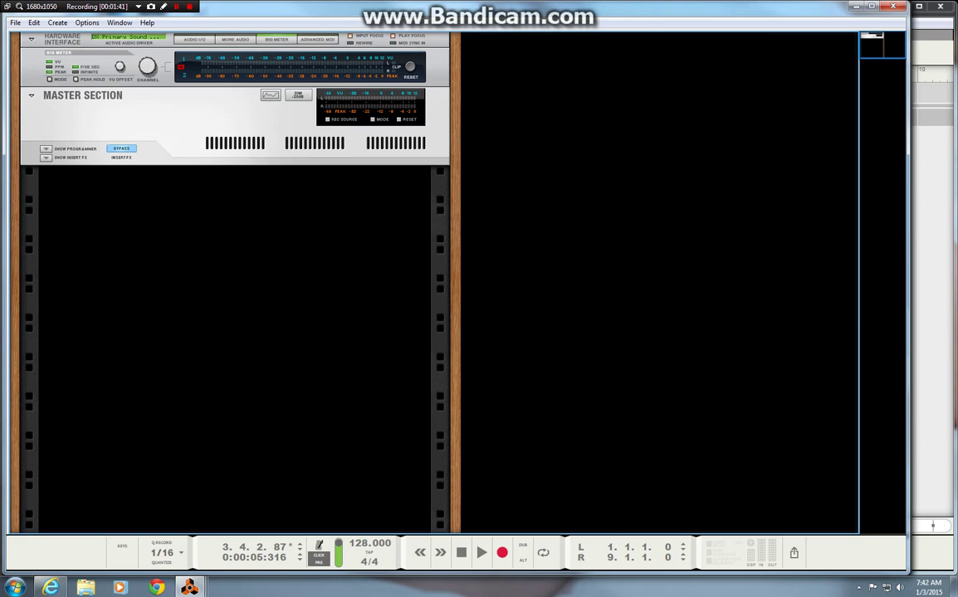
# - Switch between the song, rack and mixer windows via taskbar previews, ending on the main window
pyautogui.moveTo(191, 584)
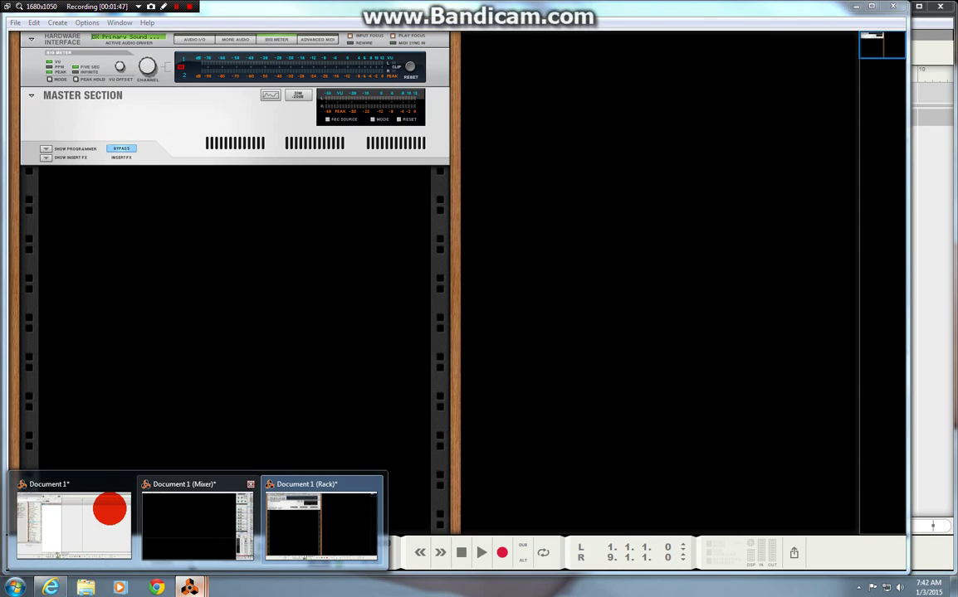
pyautogui.click(109, 509)
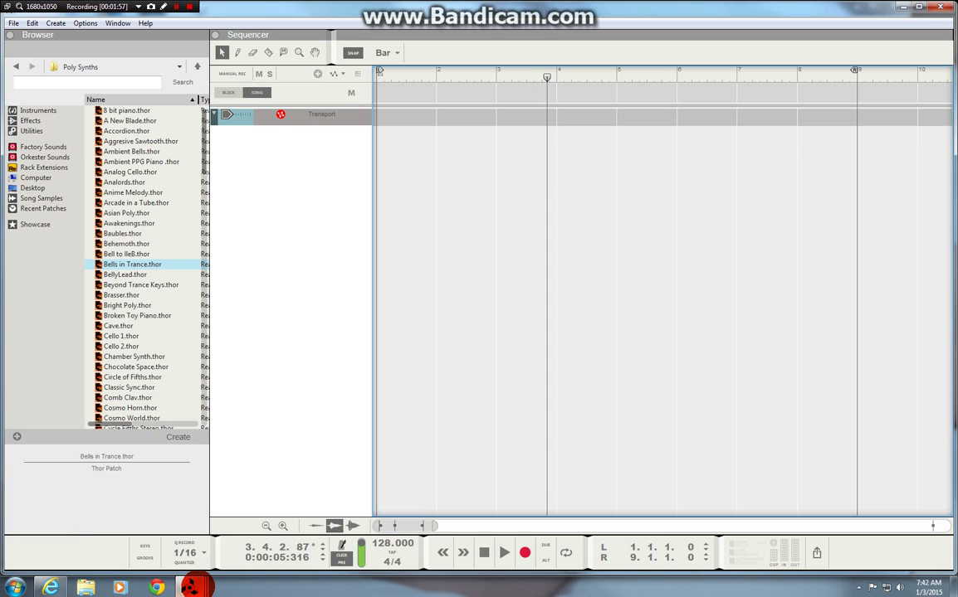
pyautogui.moveTo(196, 583)
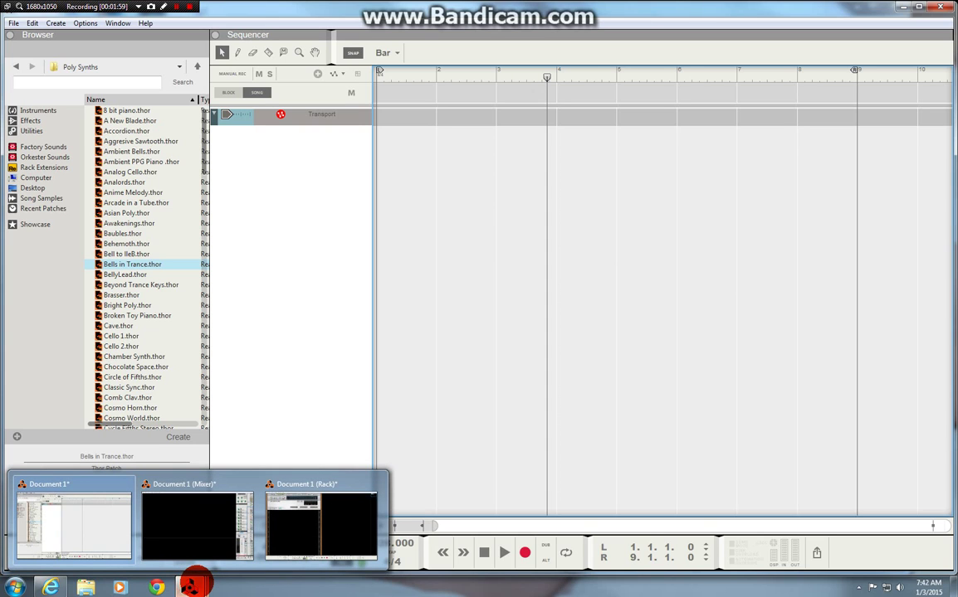
pyautogui.click(113, 526)
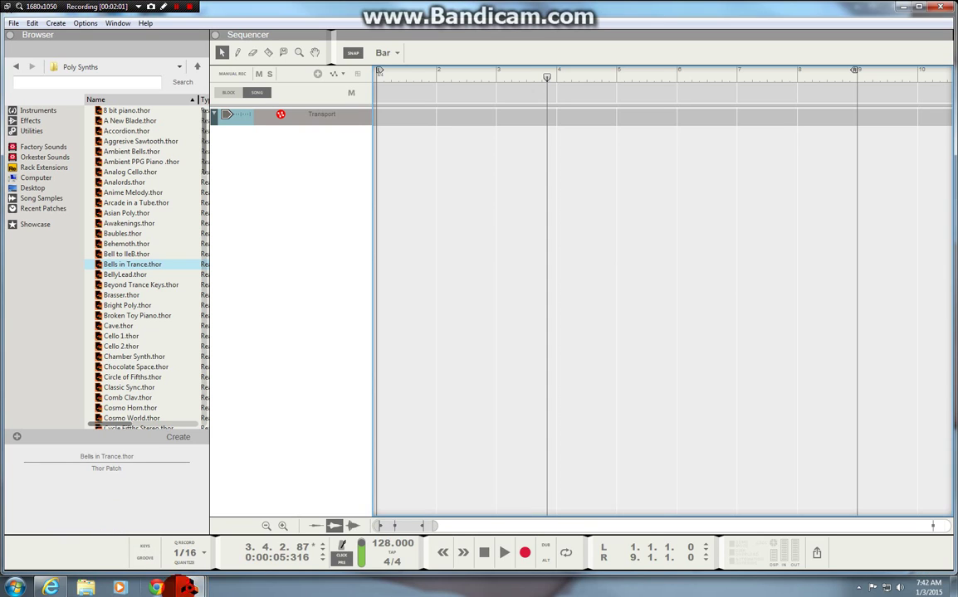
pyautogui.moveTo(189, 587)
pyautogui.moveTo(198, 522)
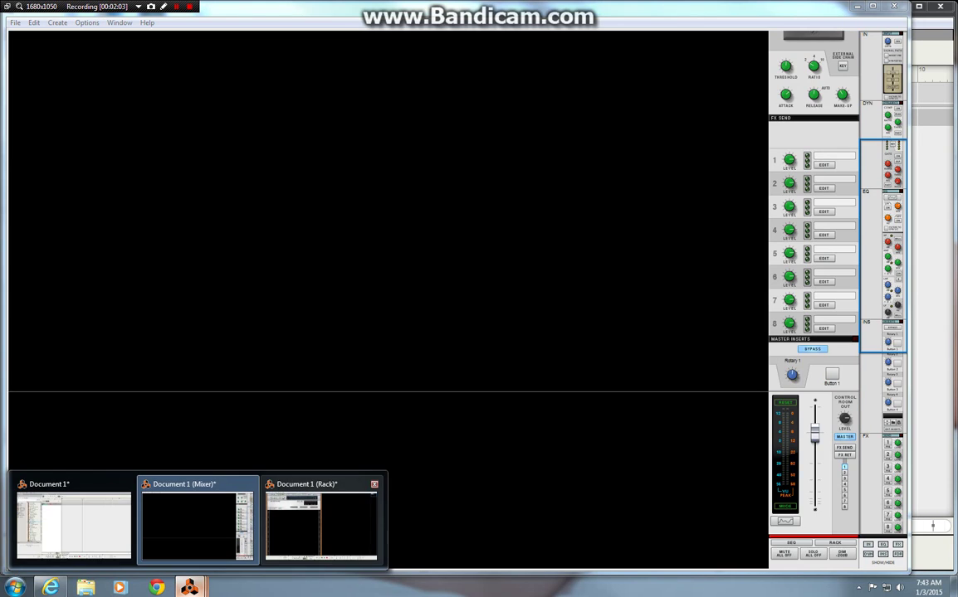
pyautogui.click(320, 524)
pyautogui.moveTo(187, 579)
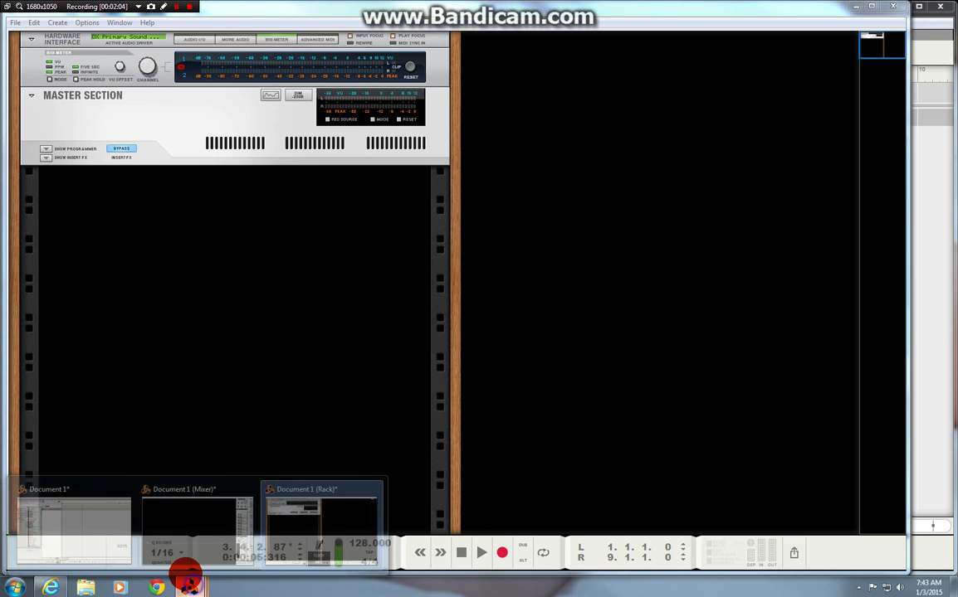
pyautogui.click(82, 530)
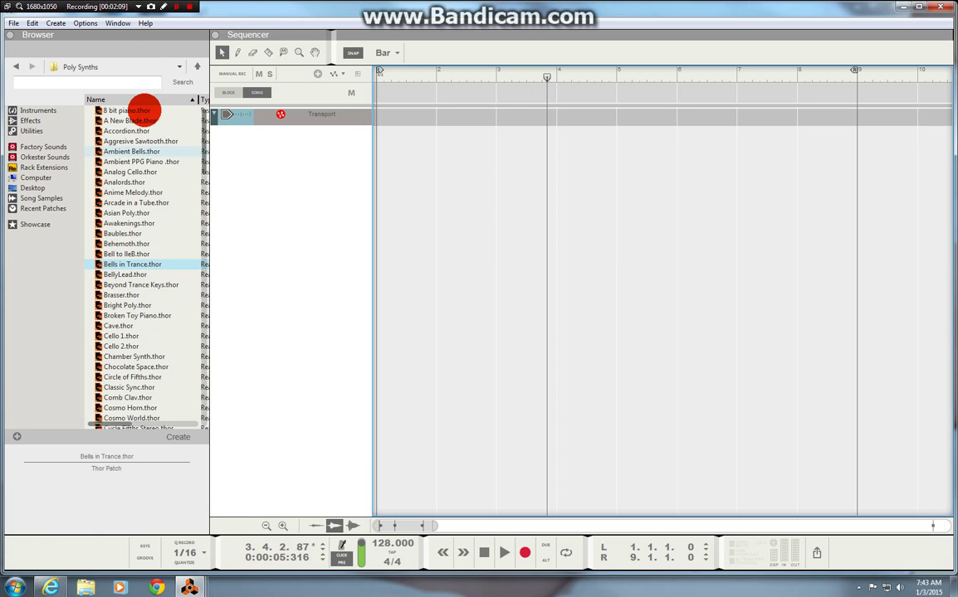
# - Drag Thor and SubTractor from the Instruments list into the sequencer and bring up the rack
pyautogui.click(23, 110)
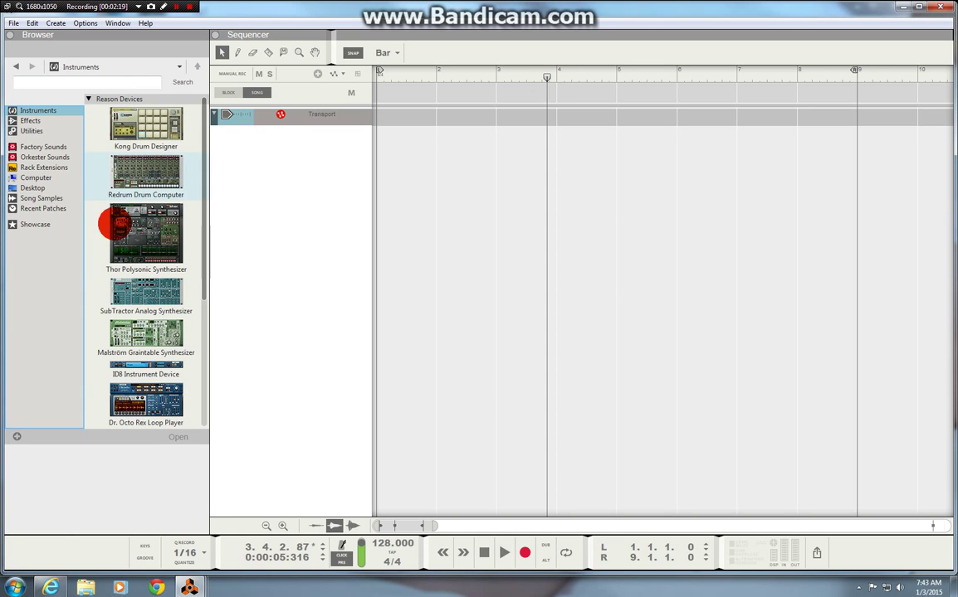
pyautogui.moveTo(125, 221); pyautogui.dragTo(249, 211)
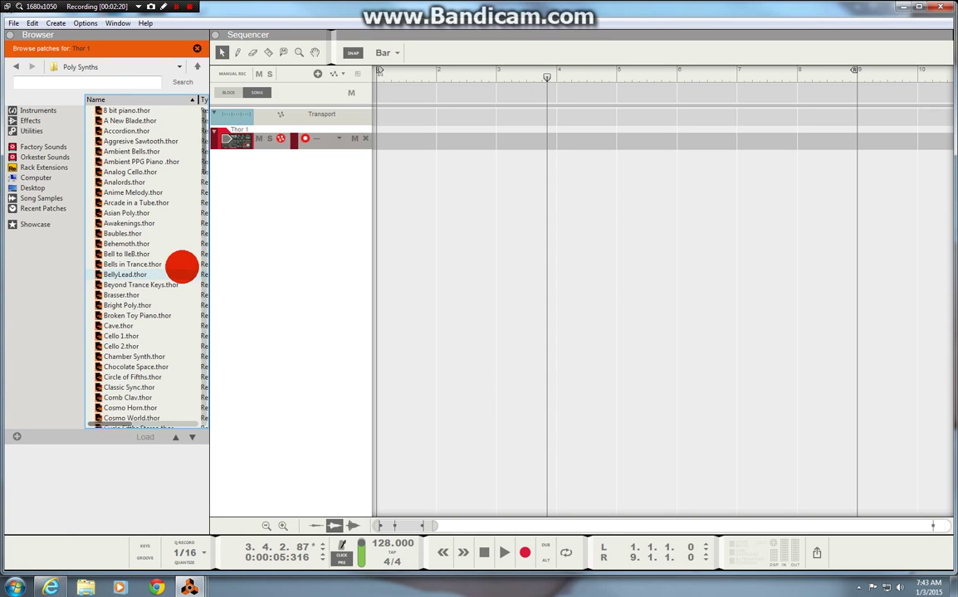
pyautogui.click(30, 110)
pyautogui.moveTo(145, 286); pyautogui.dragTo(316, 201)
pyautogui.click(188, 586)
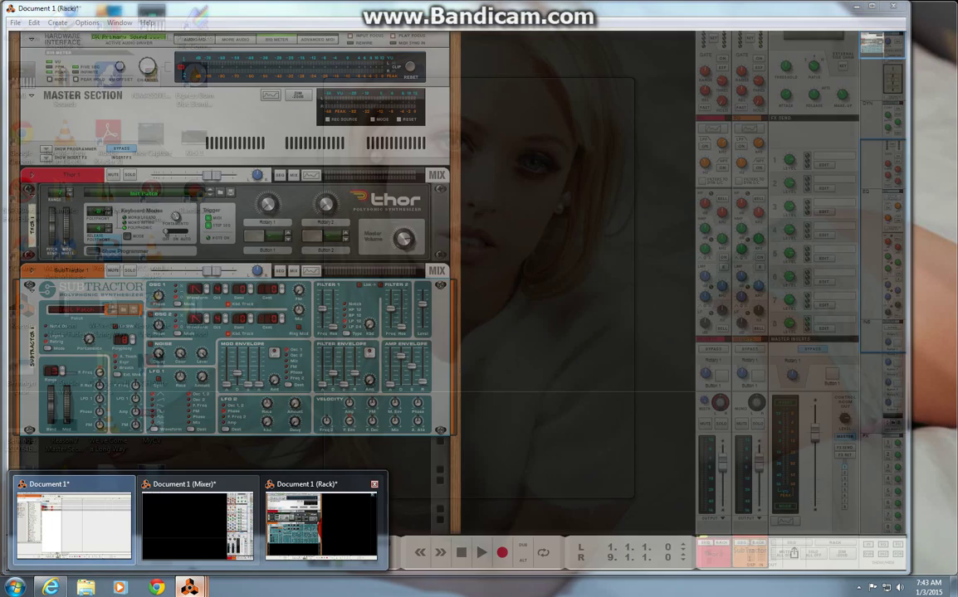
# - In the rack window, load Bass Guitar.zyp into the SubTractor from its patch browser
pyautogui.click(320, 523)
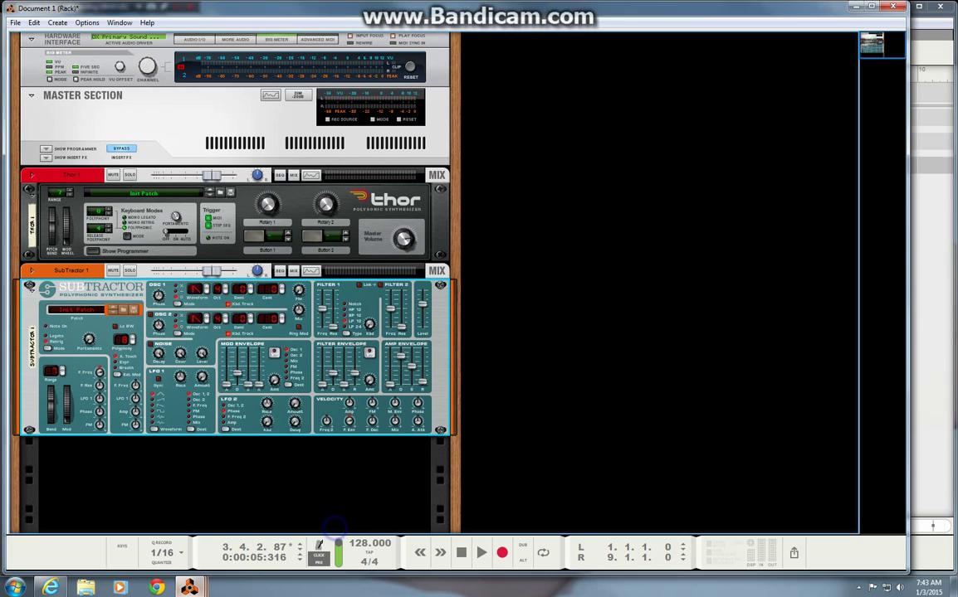
pyautogui.moveTo(143, 318); pyautogui.dragTo(159, 311)
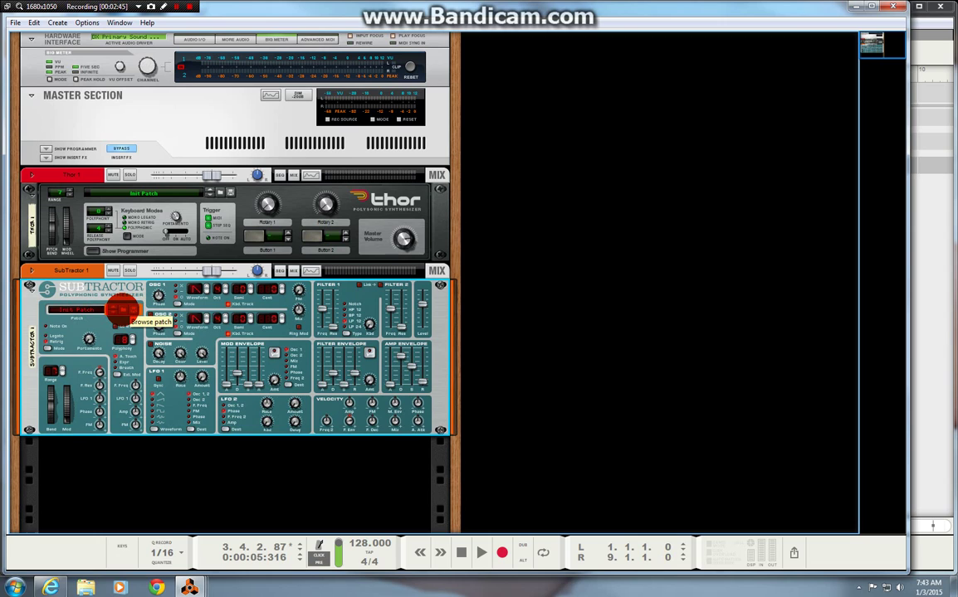
pyautogui.click(122, 310)
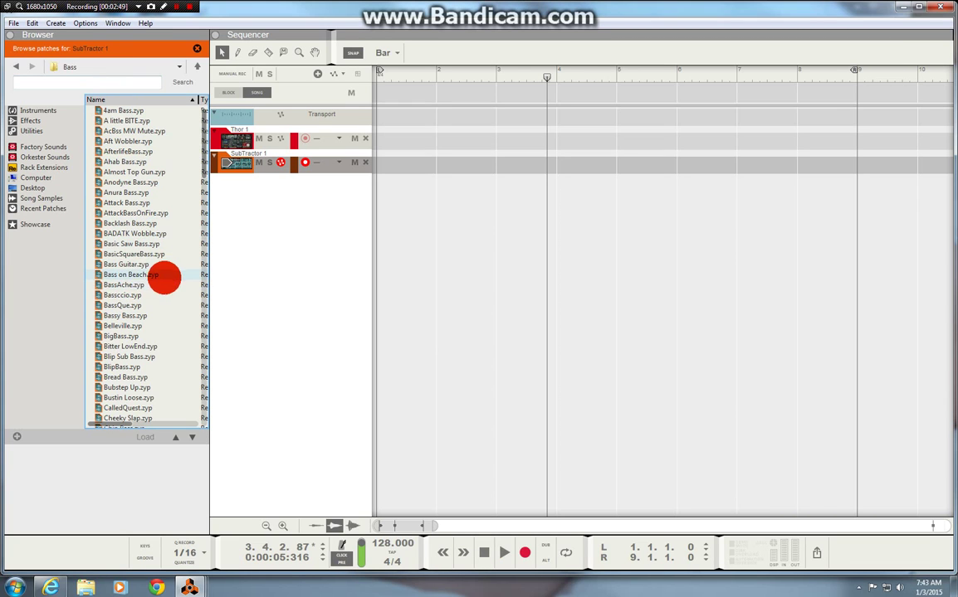
pyautogui.moveTo(124, 264); pyautogui.dragTo(291, 170)
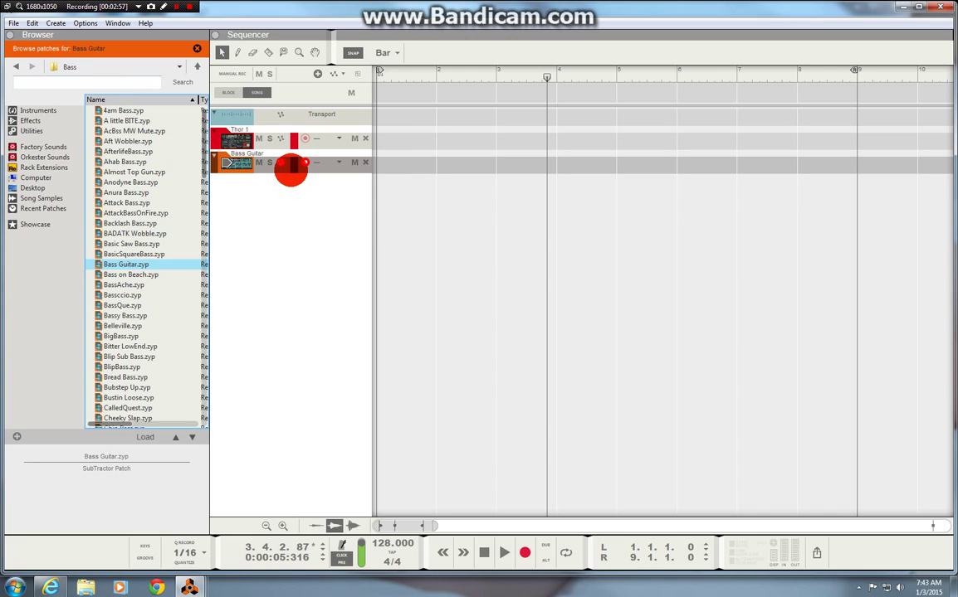
# - Return to the rack window and reopen the SubTractor's patch browser
pyautogui.moveTo(290, 170); pyautogui.dragTo(190, 587)
pyautogui.moveTo(191, 587)
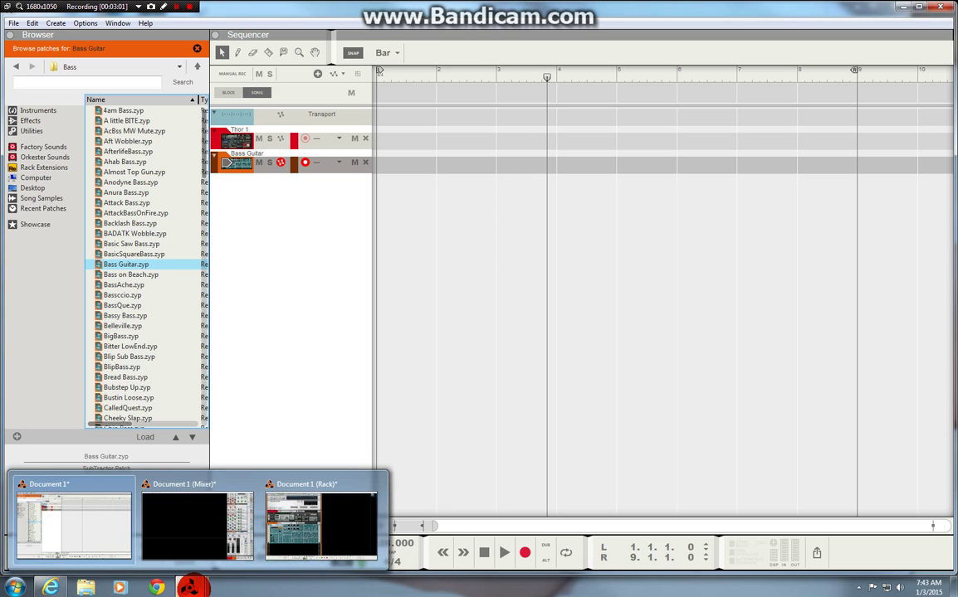
pyautogui.click(324, 519)
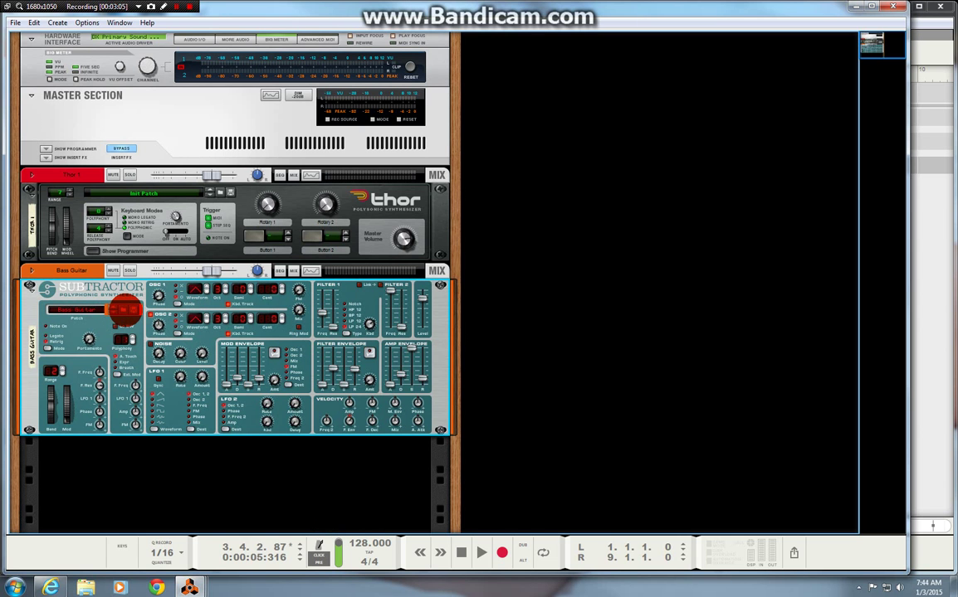
pyautogui.click(124, 311)
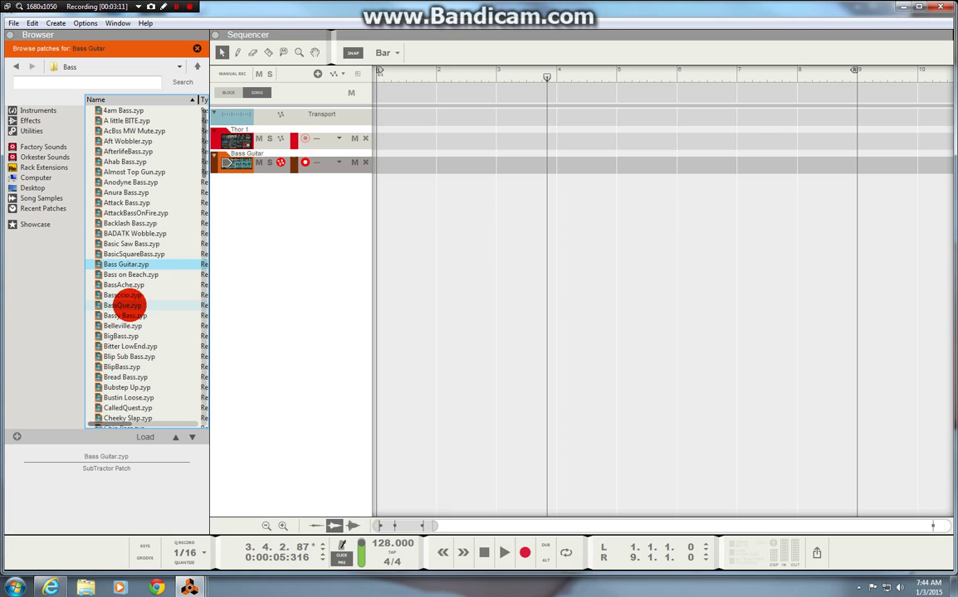
# - Attach the main mixer and rack back to the song window, then load BassQue.zyp into the SubTractor
pyautogui.click(112, 23)
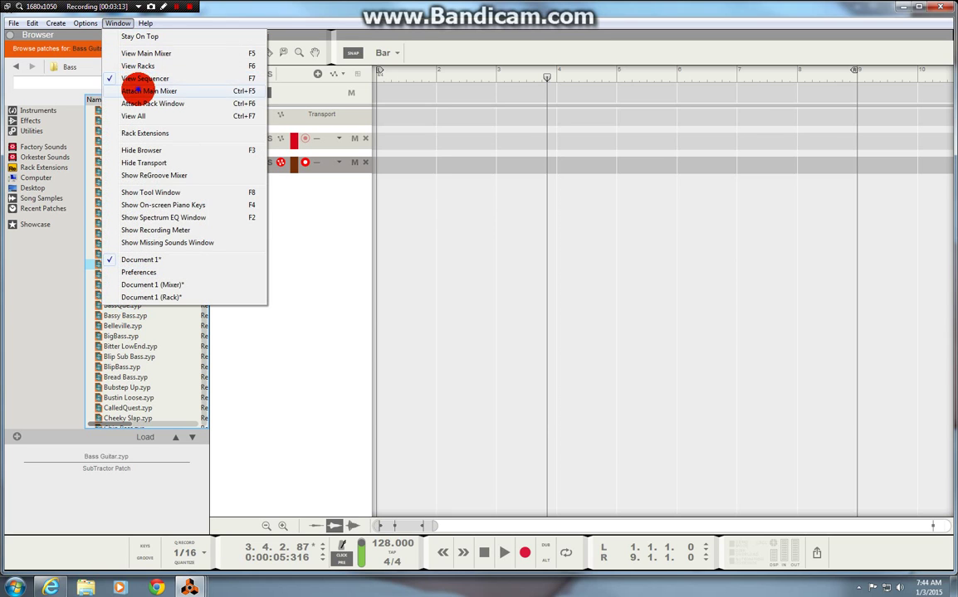
pyautogui.click(132, 90)
pyautogui.click(117, 23)
pyautogui.click(139, 104)
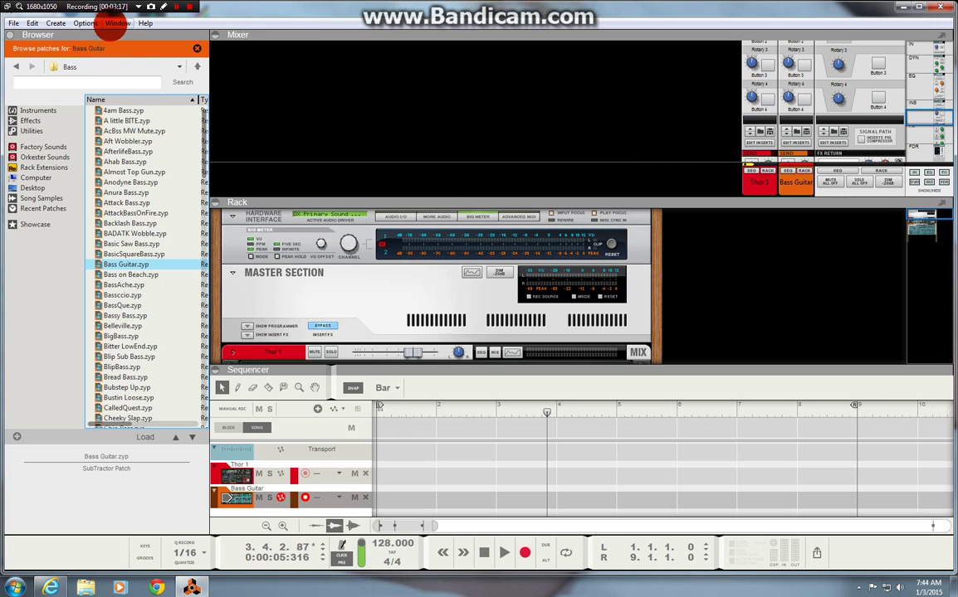
pyautogui.click(116, 23)
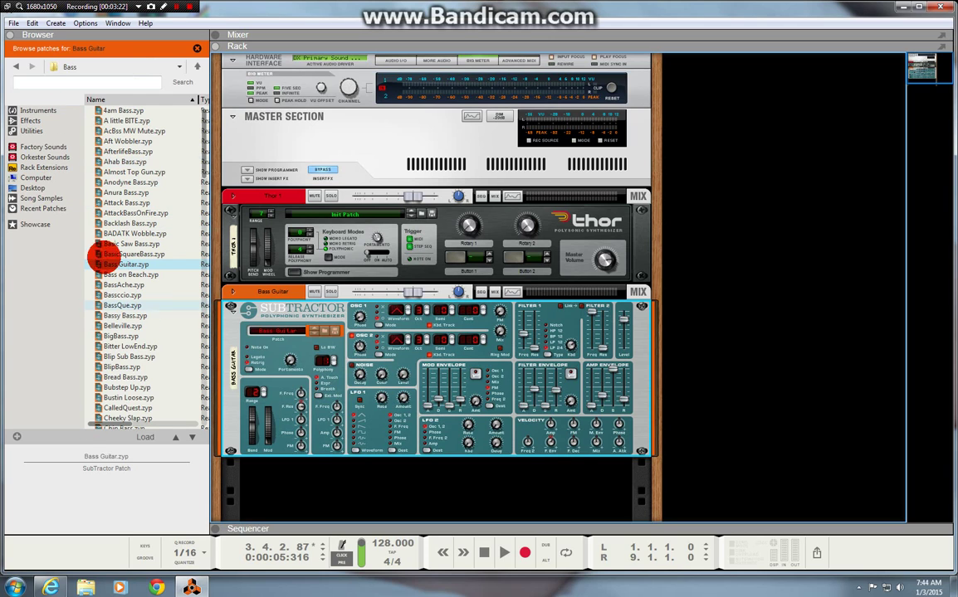
pyautogui.click(123, 304)
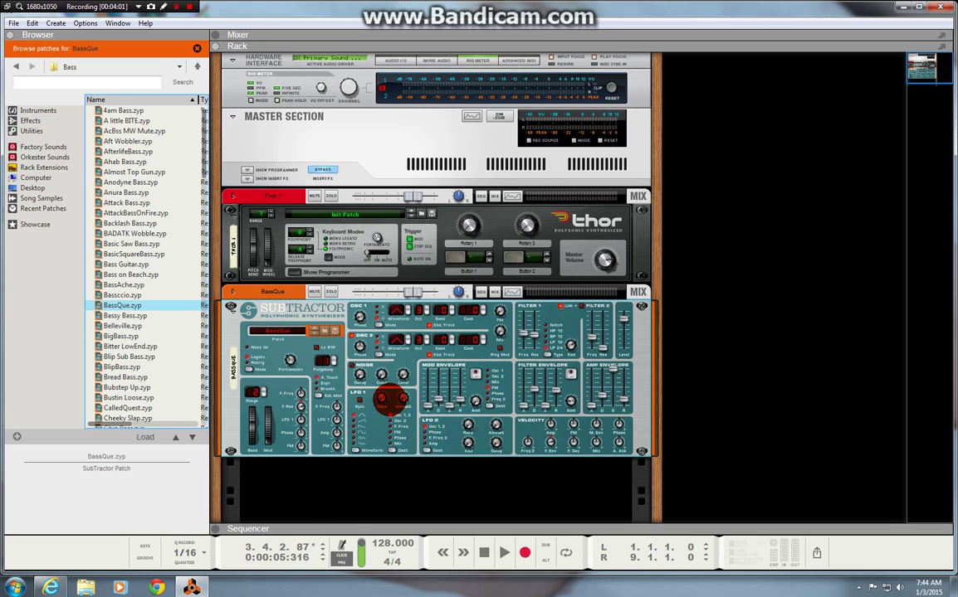
# - Switch the main view to the mixer and rename channel Thor 1 to 'Lead Synth'
pyautogui.click(117, 23)
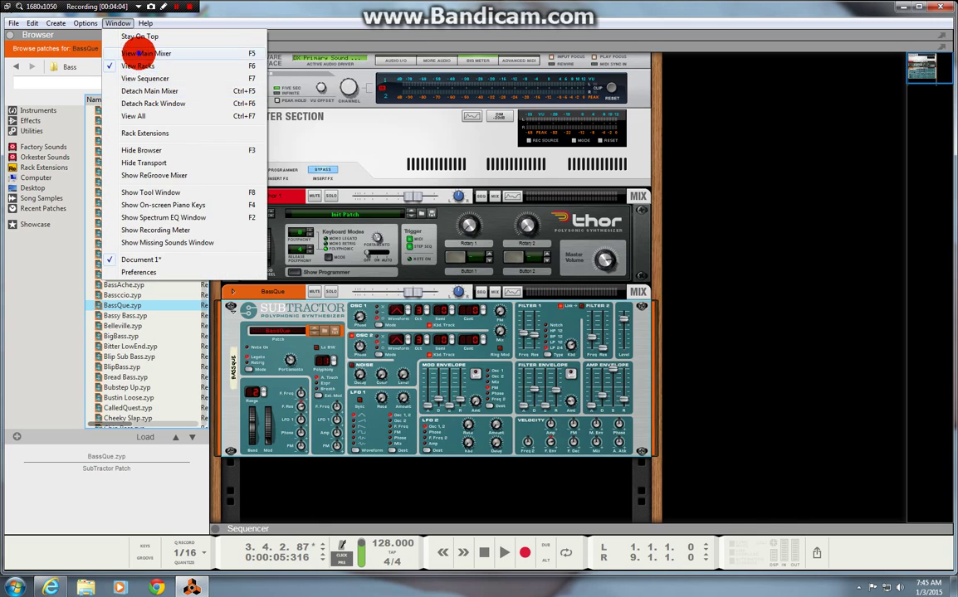
pyautogui.click(129, 53)
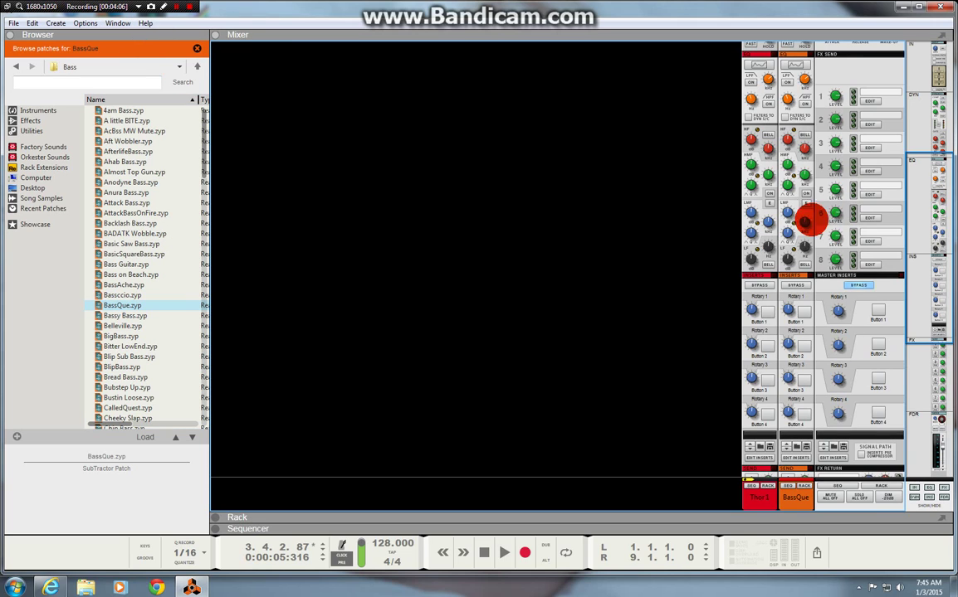
pyautogui.scroll(5, 785, 396)
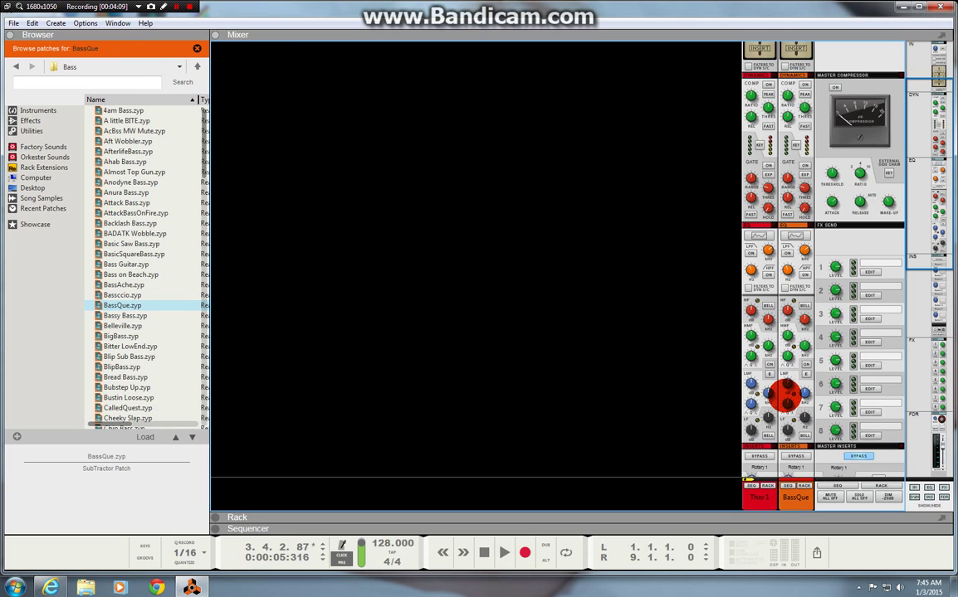
pyautogui.scroll(-4, 785, 395)
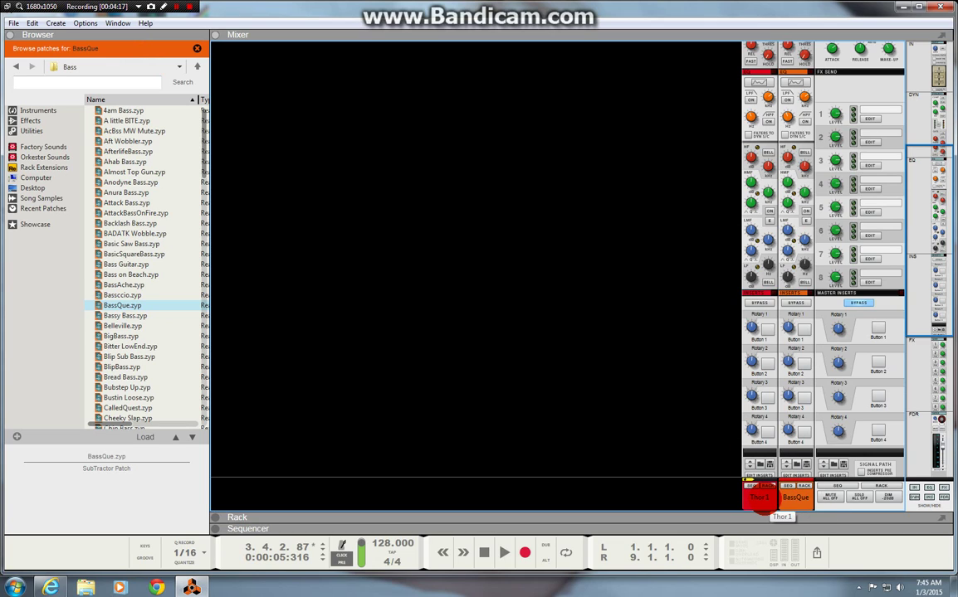
pyautogui.doubleClick(759, 498)
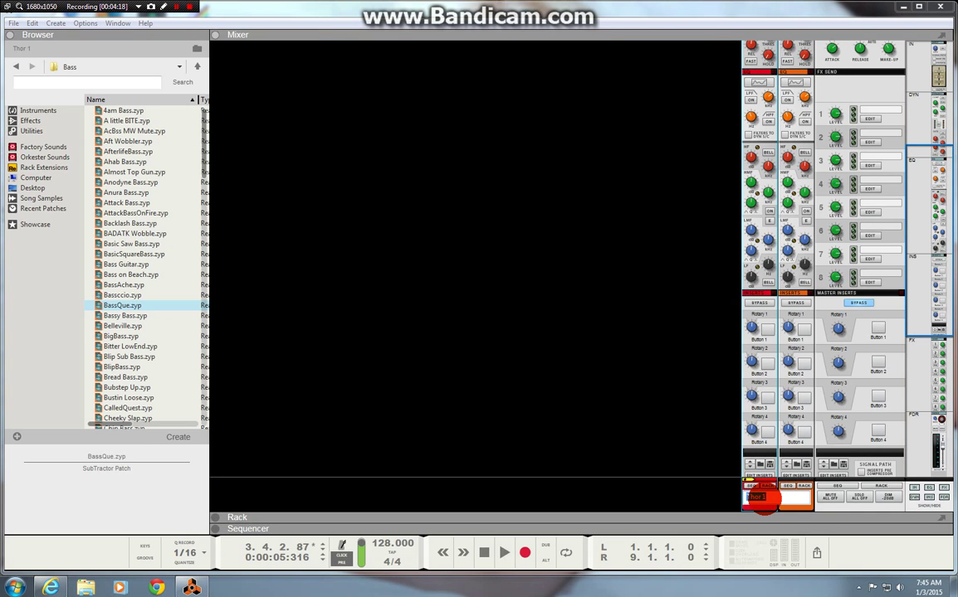
pyautogui.write('Lead')
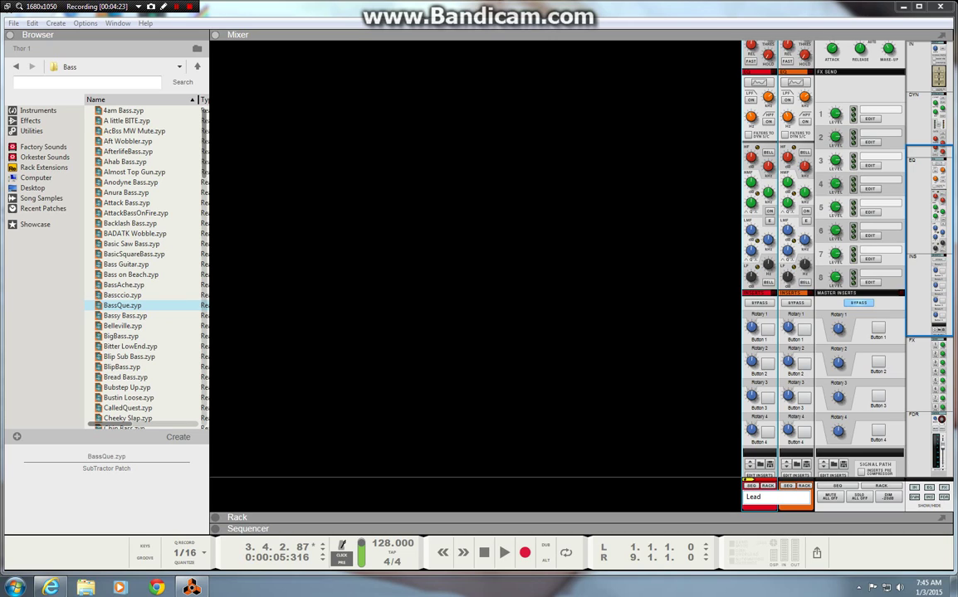
pyautogui.write(' Synth')
pyautogui.press('Return')
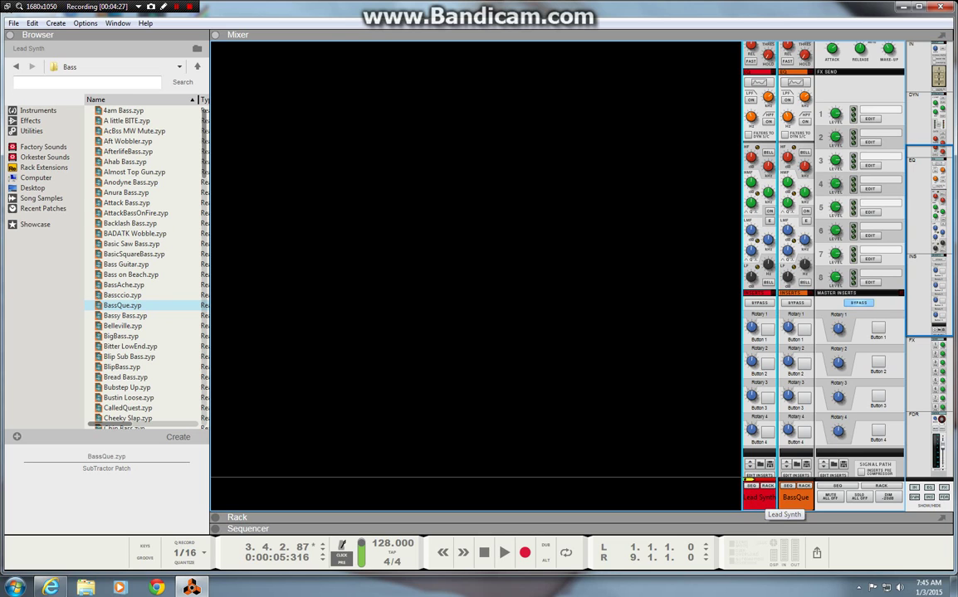
# - Switch the main view to Racks, then Sequencer, then back to Racks
pyautogui.click(117, 23)
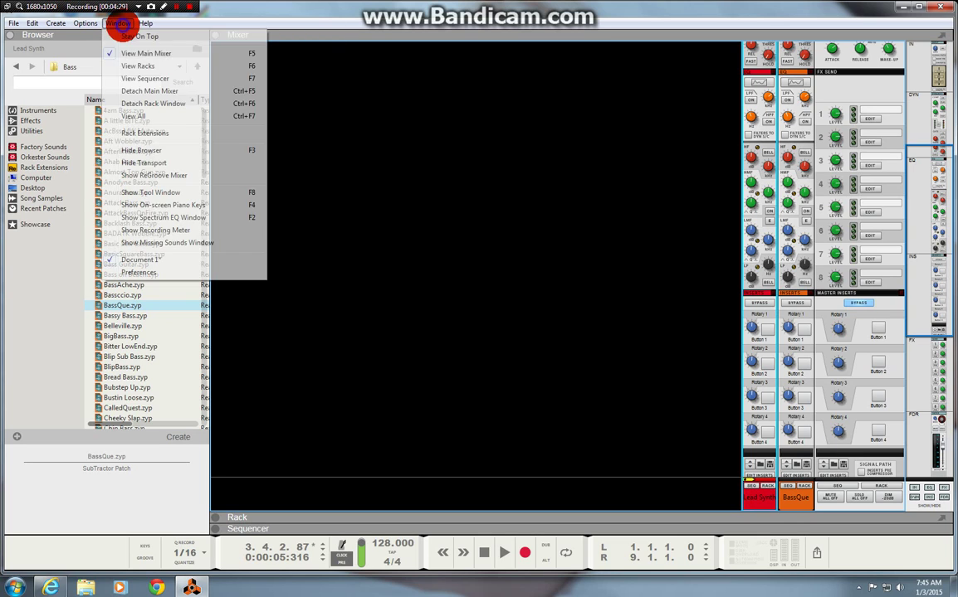
pyautogui.click(139, 66)
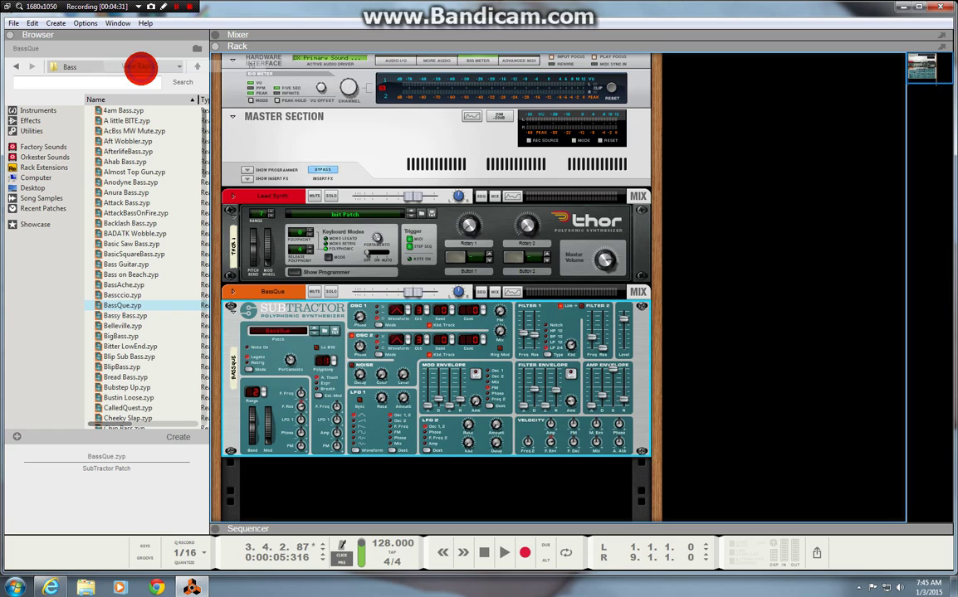
pyautogui.click(117, 23)
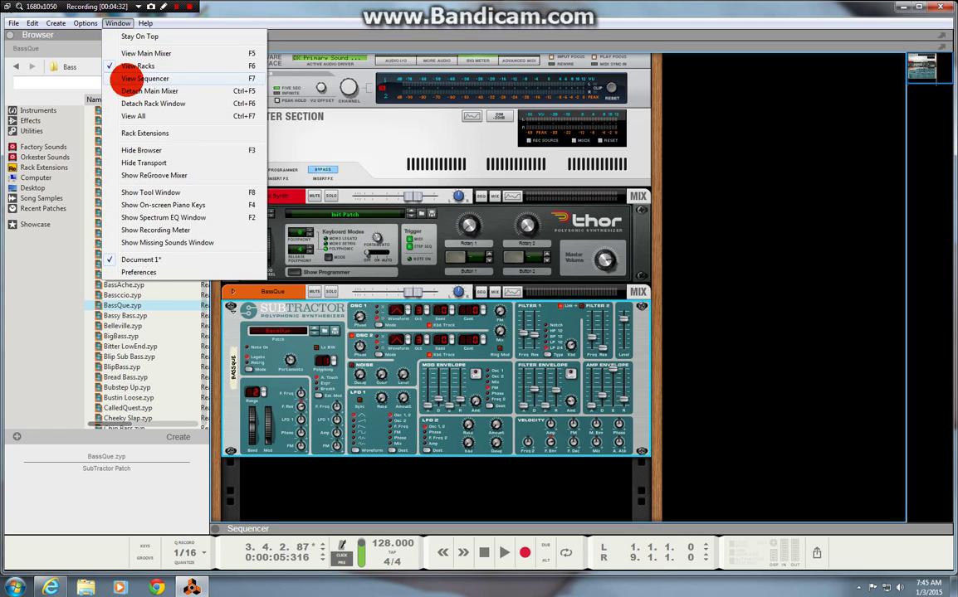
pyautogui.click(126, 80)
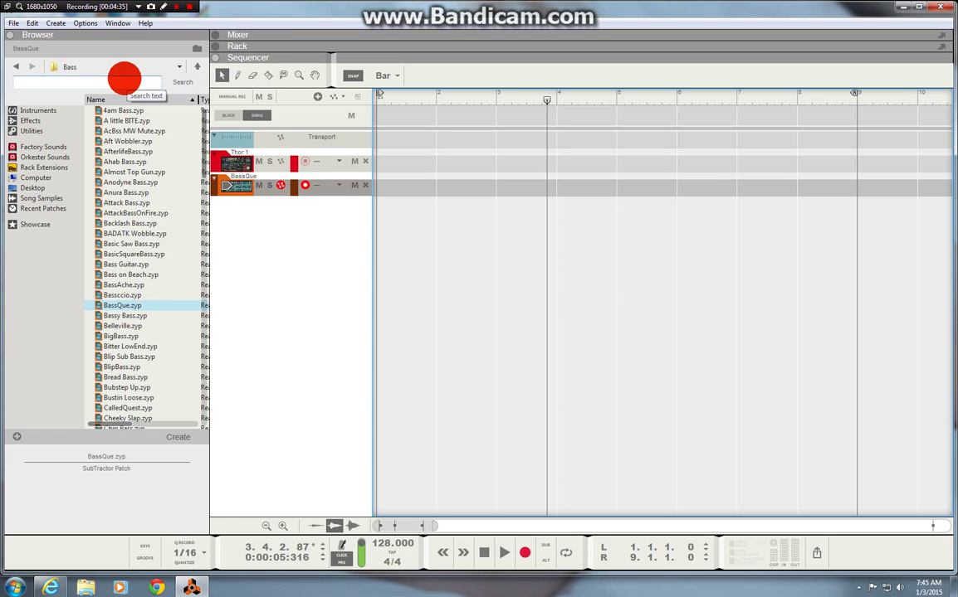
pyautogui.click(117, 22)
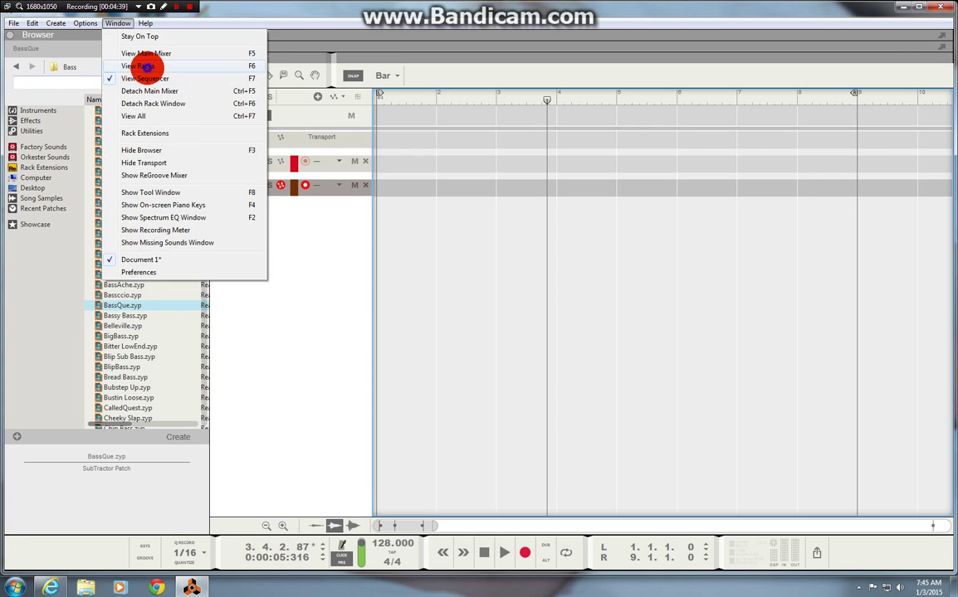
pyautogui.click(148, 66)
# - Flip the rack and re-cable the BassQue SubTractor's output from its mix channel to Thor's In 1
pyautogui.press('Tab')
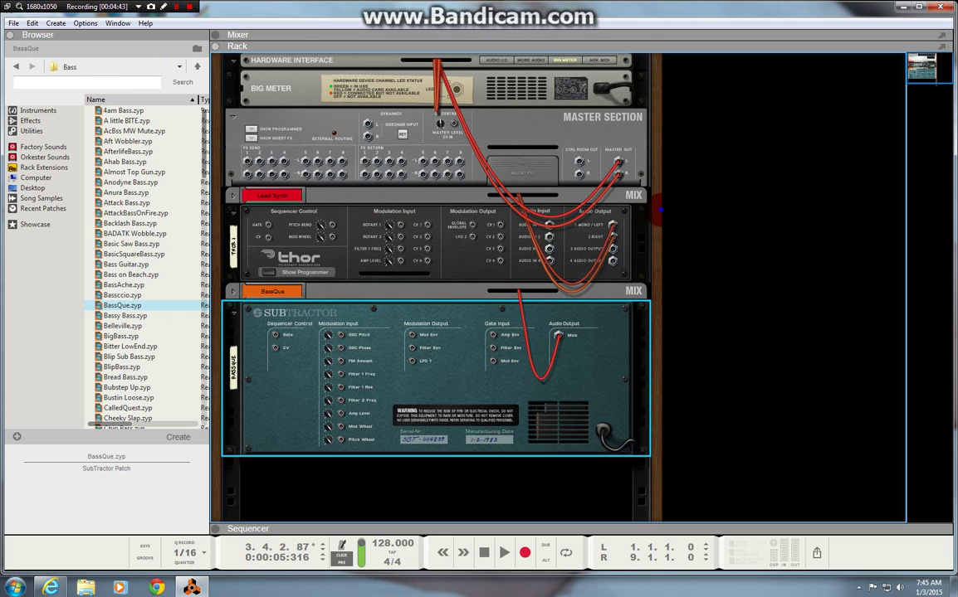
pyautogui.scroll(-1, 431, 257)
pyautogui.scroll(1, 474, 297)
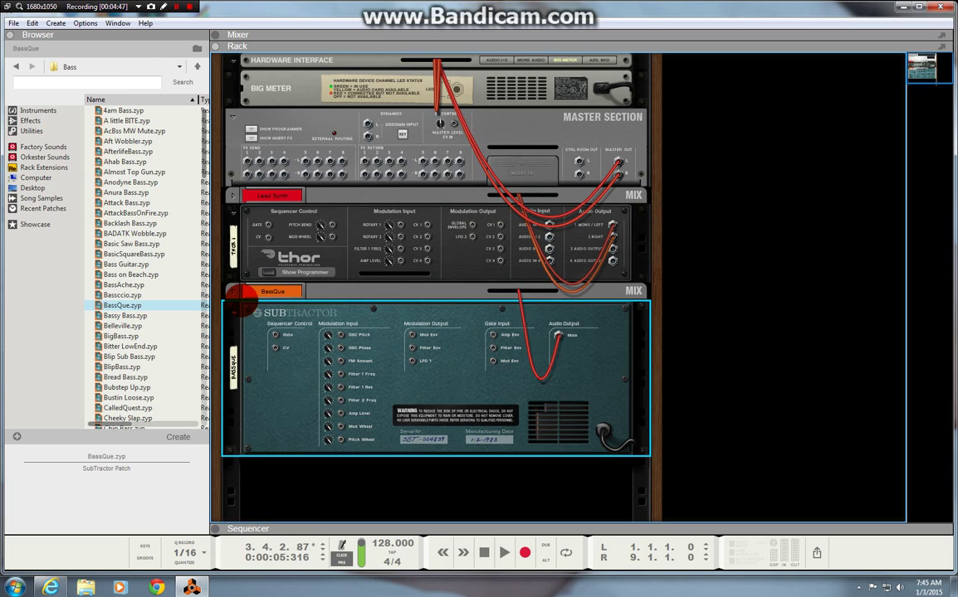
pyautogui.click(234, 290)
pyautogui.moveTo(361, 308); pyautogui.dragTo(307, 258)
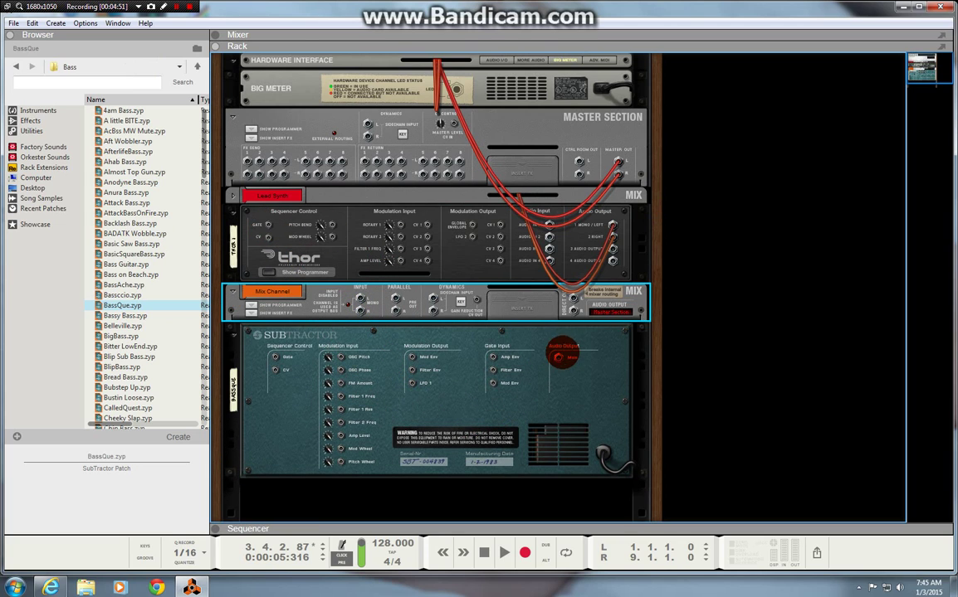
pyautogui.moveTo(558, 358); pyautogui.dragTo(544, 224)
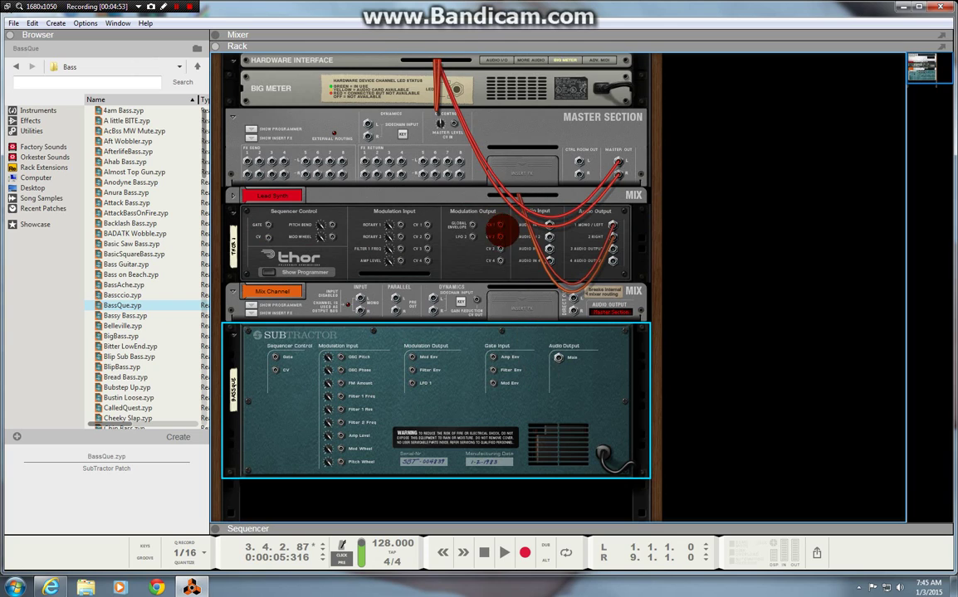
pyautogui.rightClick(558, 358)
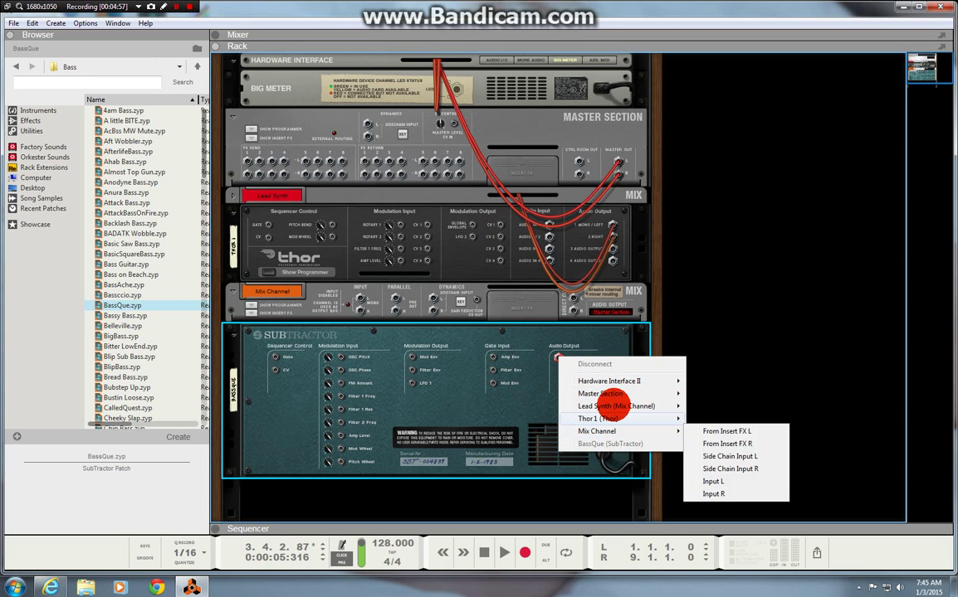
pyautogui.moveTo(614, 405)
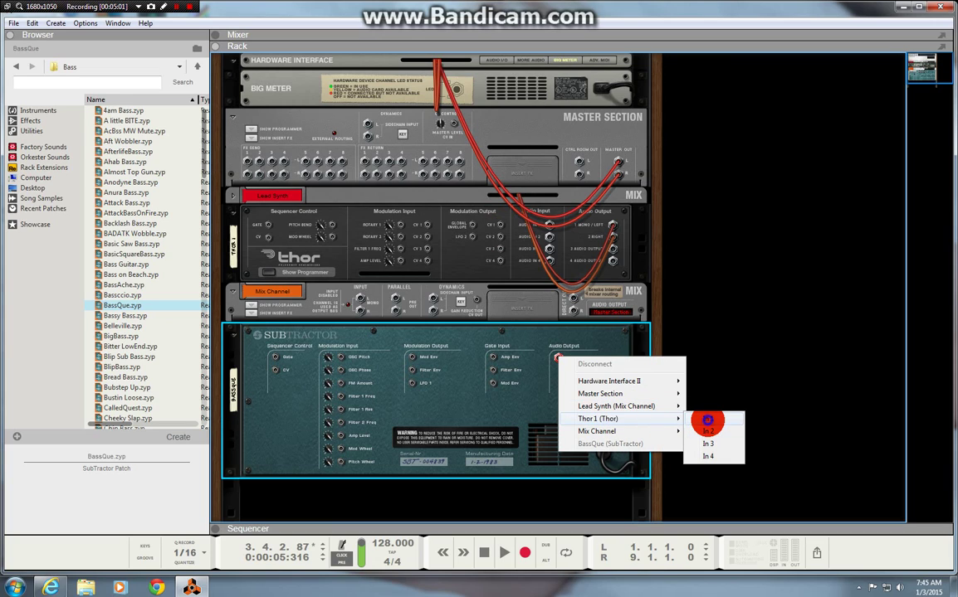
pyautogui.click(707, 421)
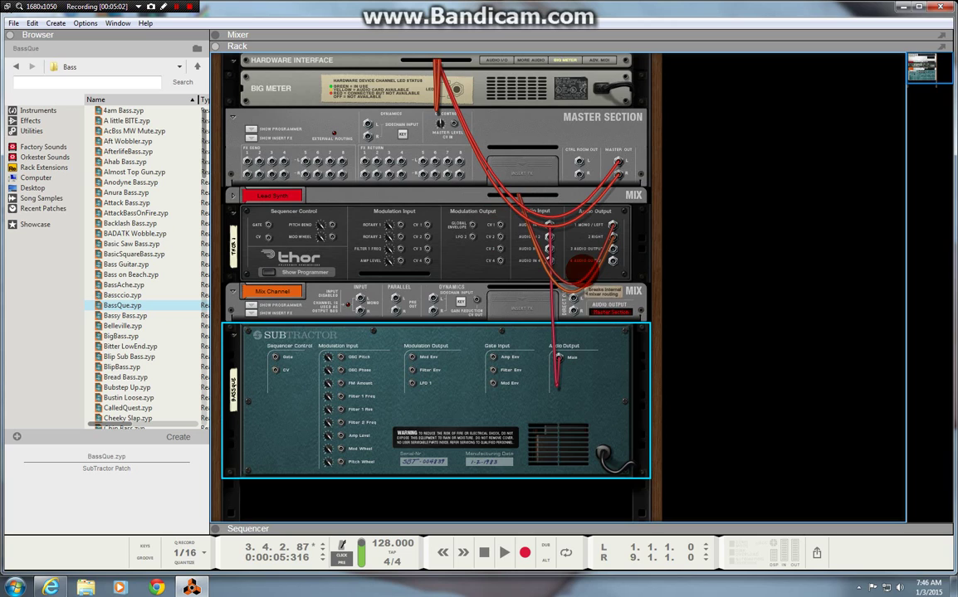
pyautogui.press('Tab')
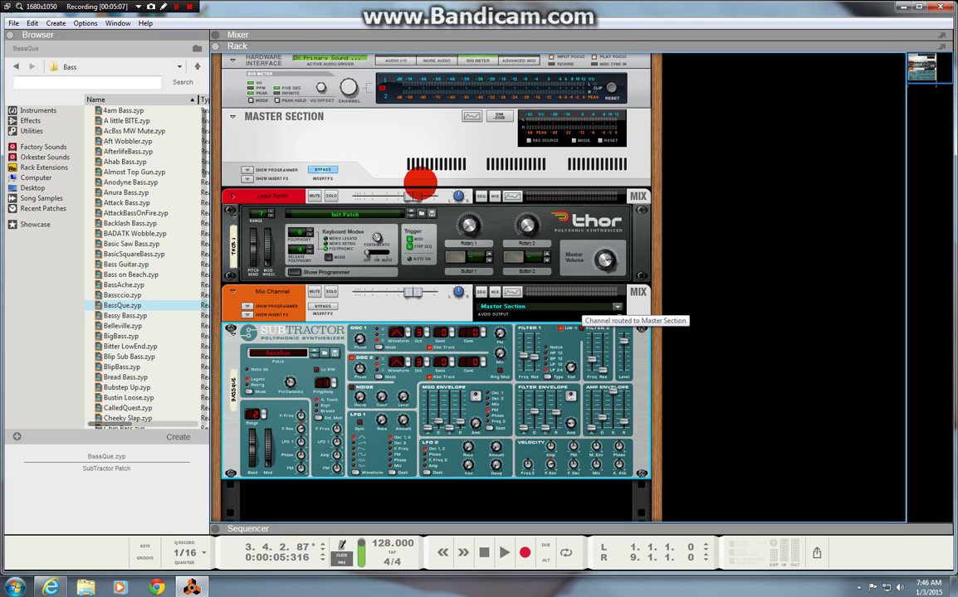
# - Show the sequencer and select Thor 1, then BassQue, then Thor 1 again to arm it
pyautogui.click(118, 23)
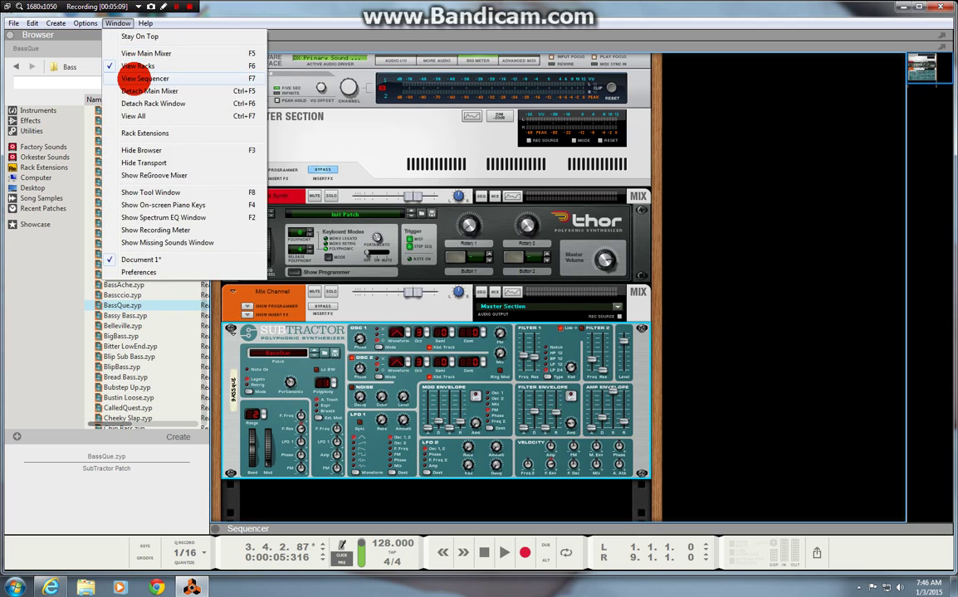
pyautogui.click(139, 78)
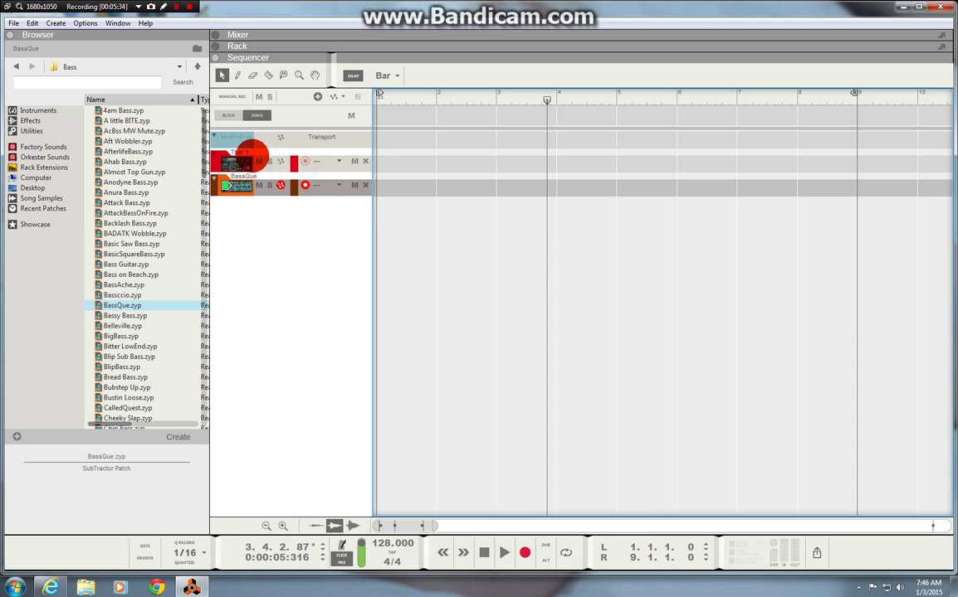
pyautogui.click(275, 168)
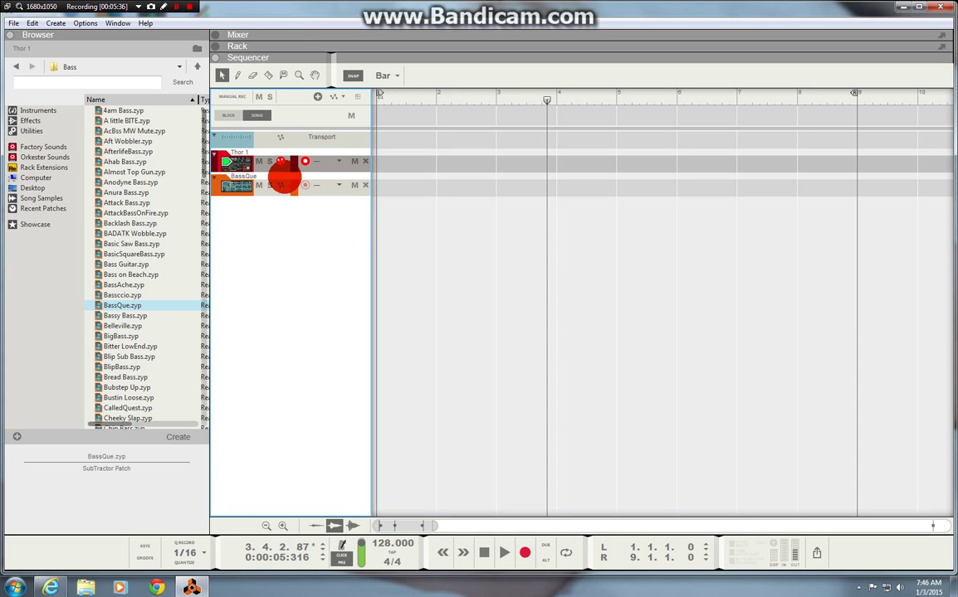
pyautogui.click(266, 194)
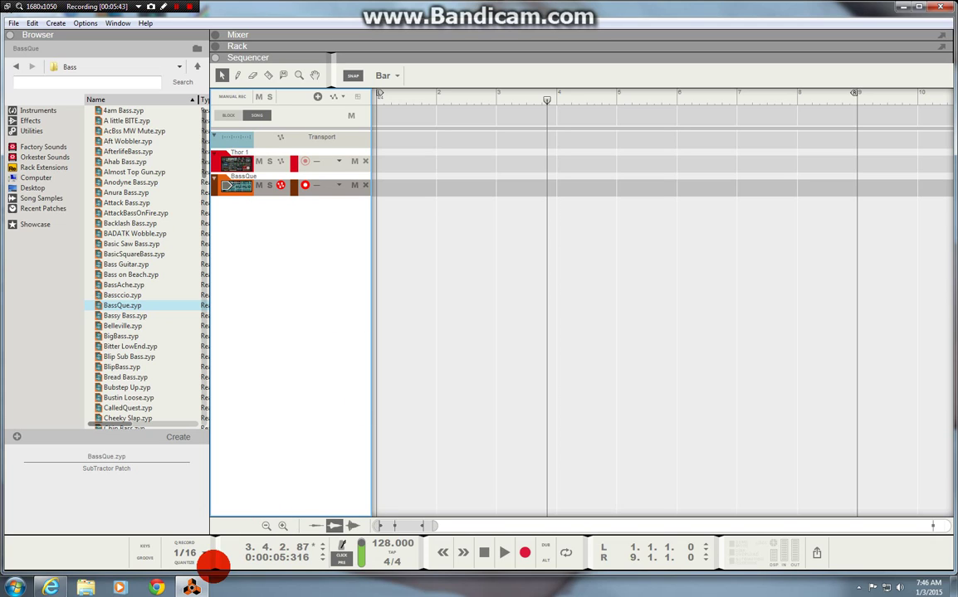
pyautogui.click(274, 164)
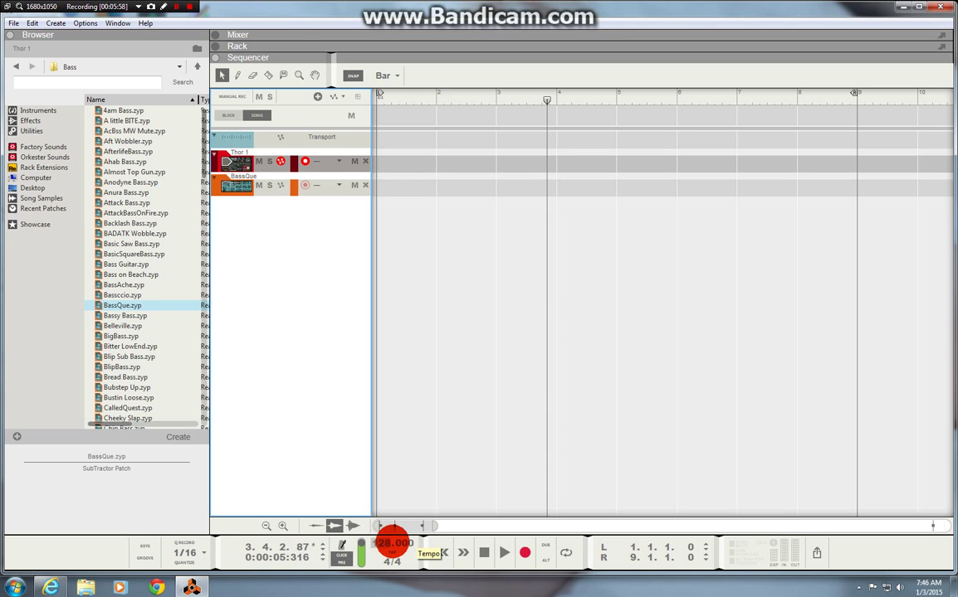
# - Enter 128 BPM in the tempo field, leaving the time signature at 4/4
pyautogui.scroll(-4, 385, 544)
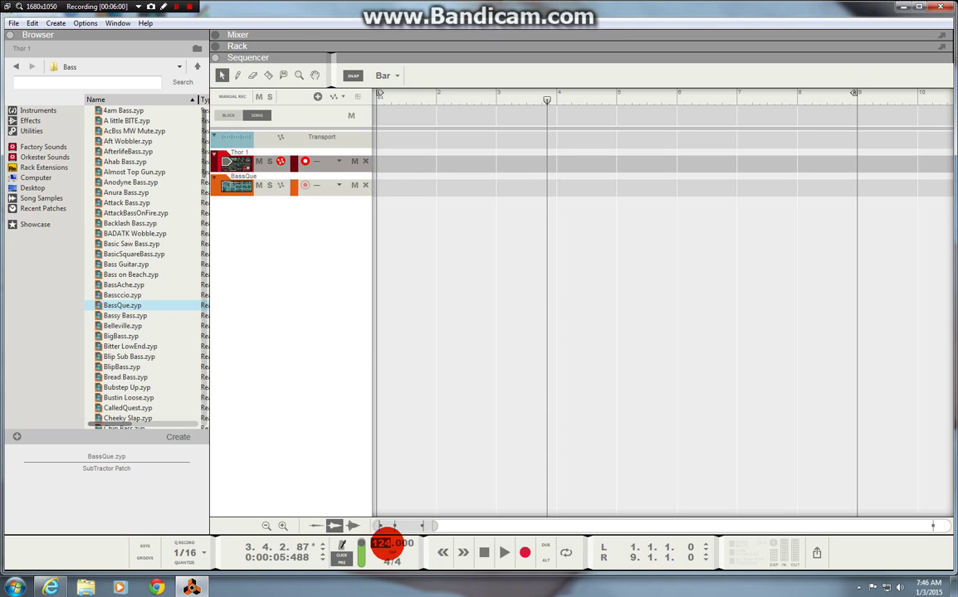
pyautogui.scroll(3, 385, 544)
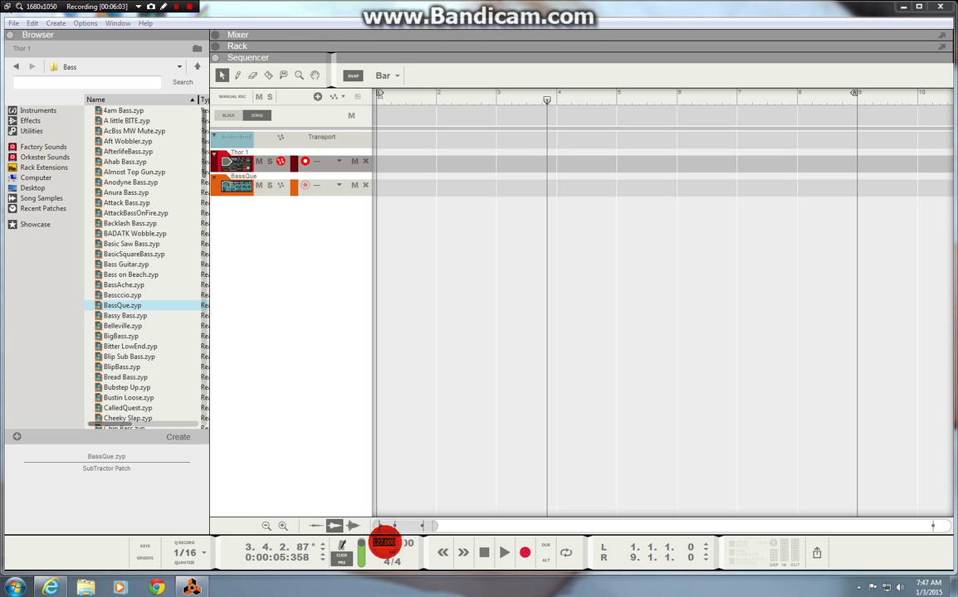
pyautogui.doubleClick(385, 544)
pyautogui.write('128')
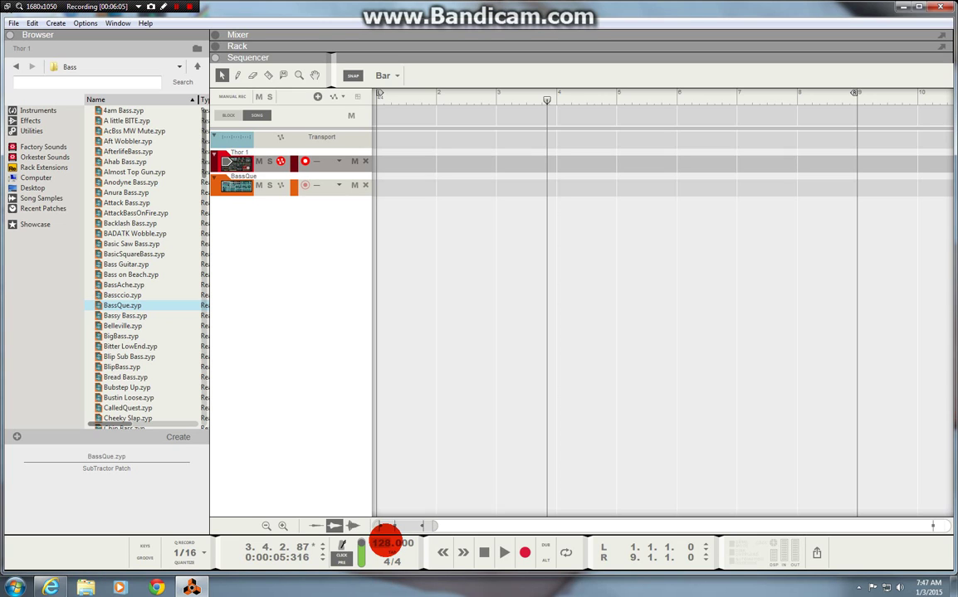
pyautogui.click(411, 560)
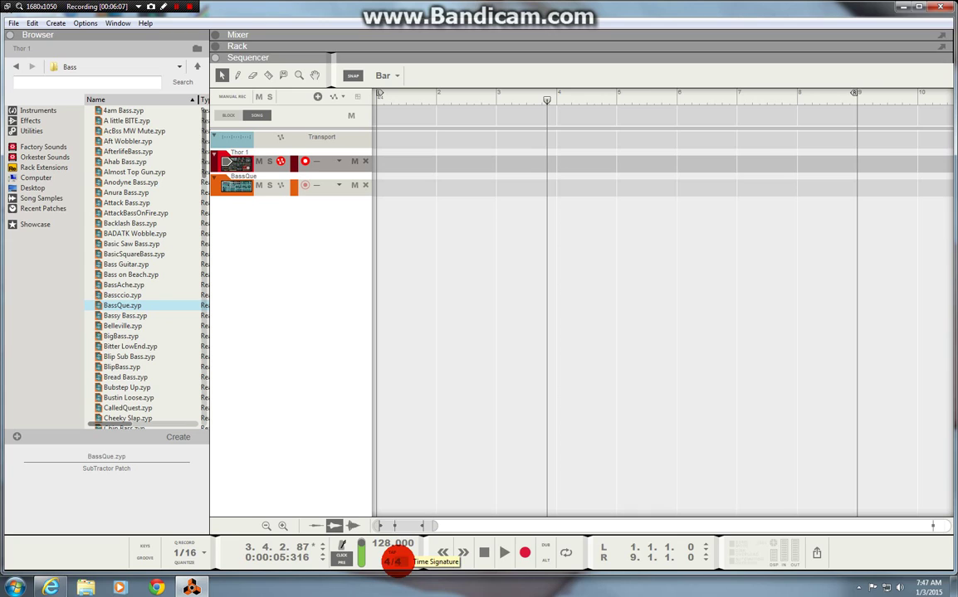
pyautogui.moveTo(396, 560)
pyautogui.mouseDown()
pyautogui.moveTo(400, 552)
pyautogui.moveTo(402, 564)
pyautogui.mouseUp()
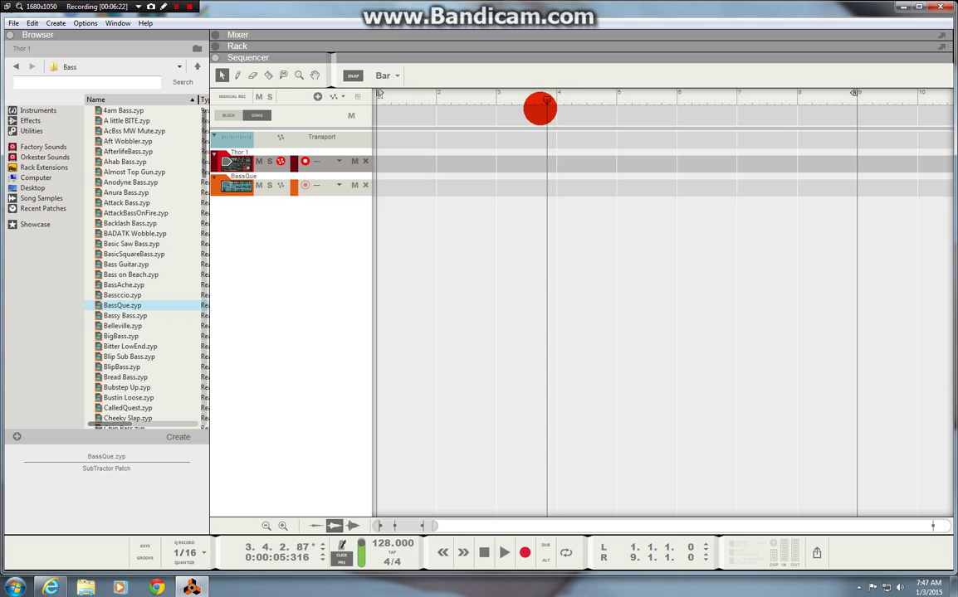
# - Set the grid snap to 1/16 and move the song position to bar 4
pyautogui.moveTo(543, 100)
pyautogui.mouseDown()
pyautogui.moveTo(683, 103)
pyautogui.moveTo(555, 103)
pyautogui.mouseUp()
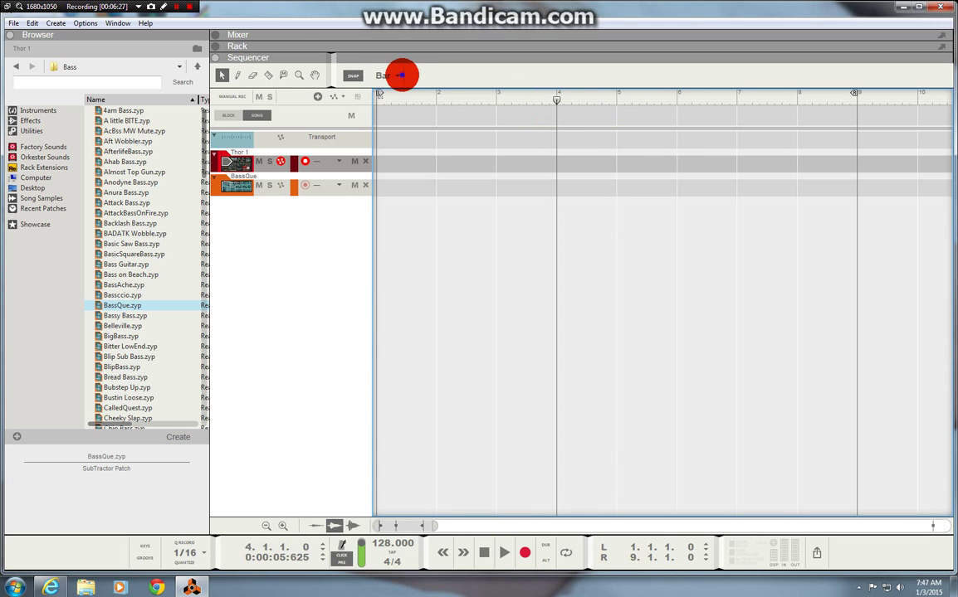
pyautogui.click(398, 74)
pyautogui.click(397, 150)
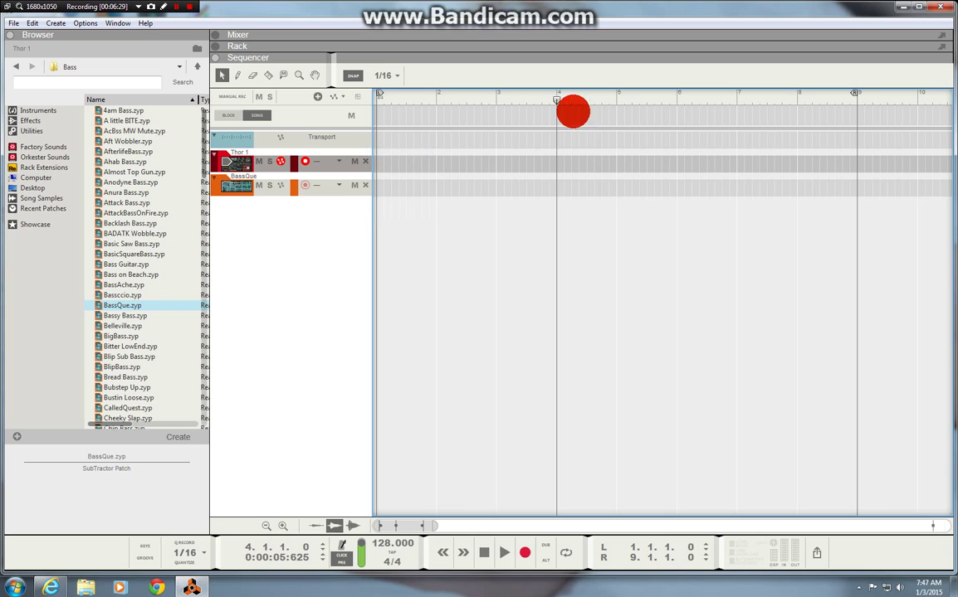
pyautogui.moveTo(553, 97); pyautogui.dragTo(513, 103)
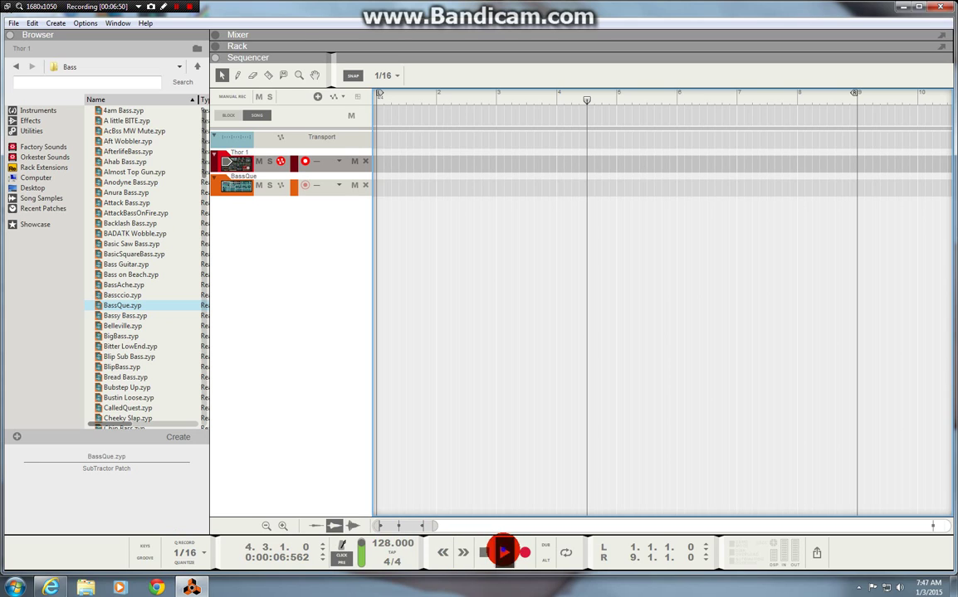
# - Play the song with the metronome click raised to 95, stop, then adjust the loop start
pyautogui.click(504, 552)
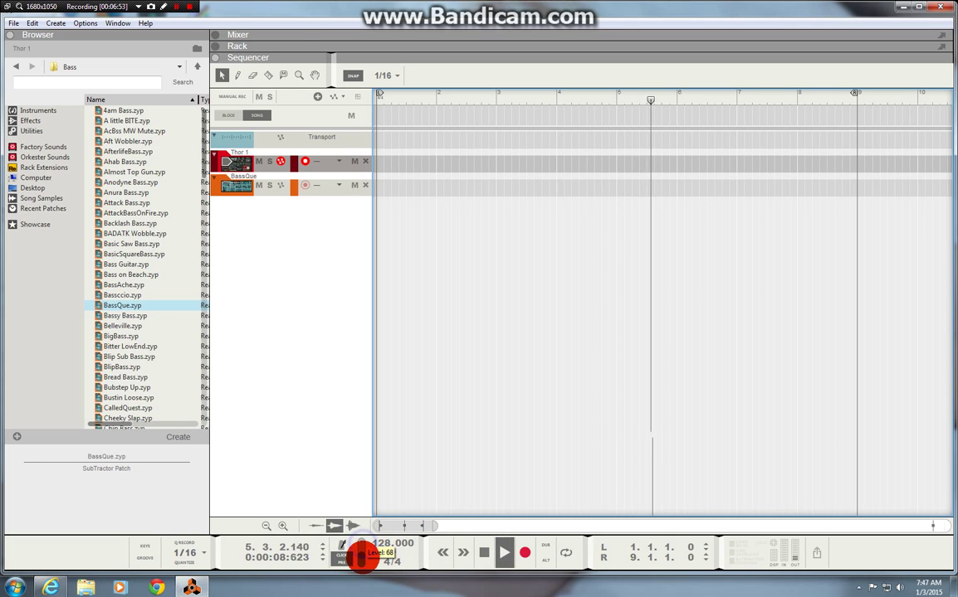
pyautogui.moveTo(363, 559); pyautogui.dragTo(363, 545)
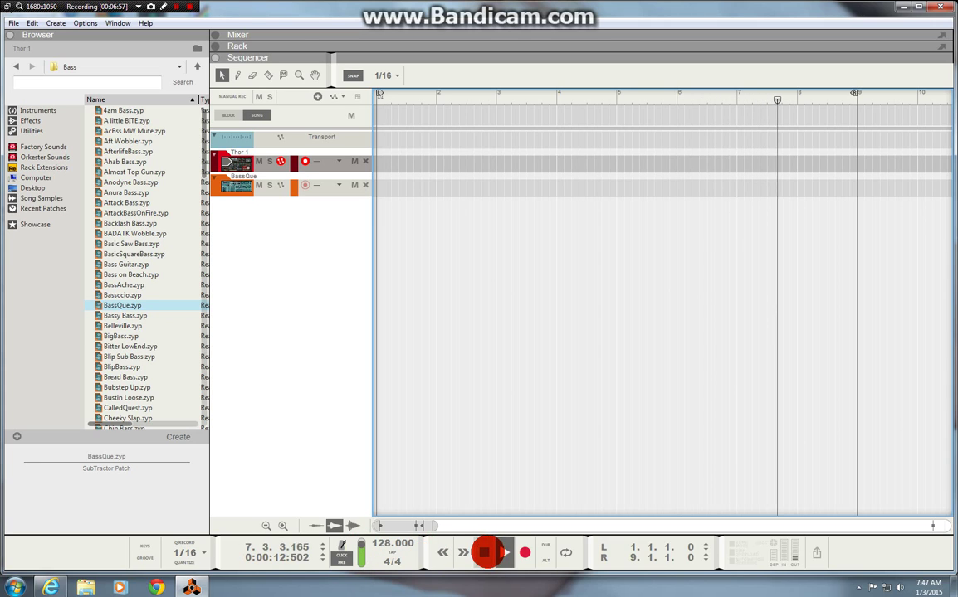
pyautogui.click(486, 553)
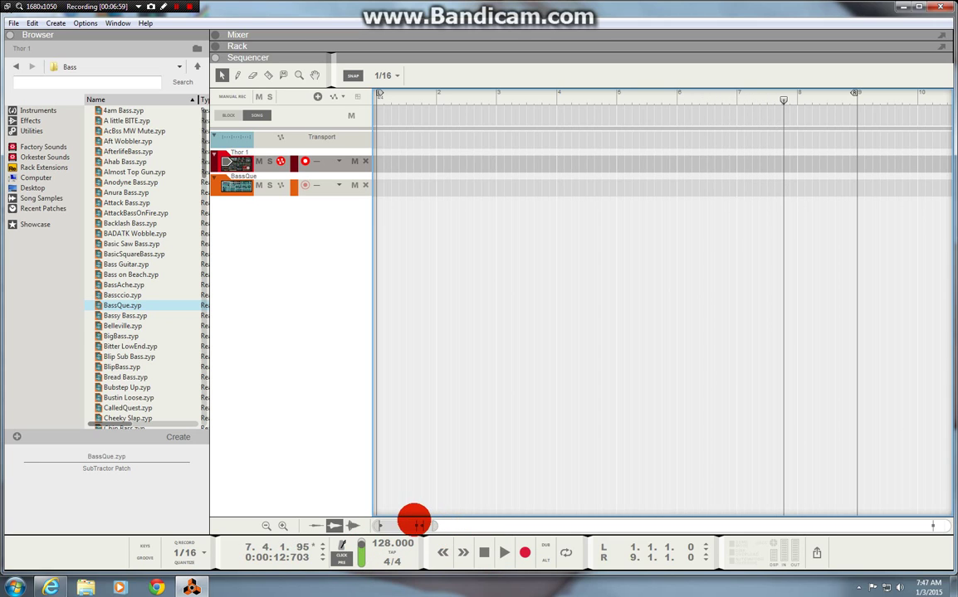
pyautogui.moveTo(416, 526); pyautogui.dragTo(376, 528)
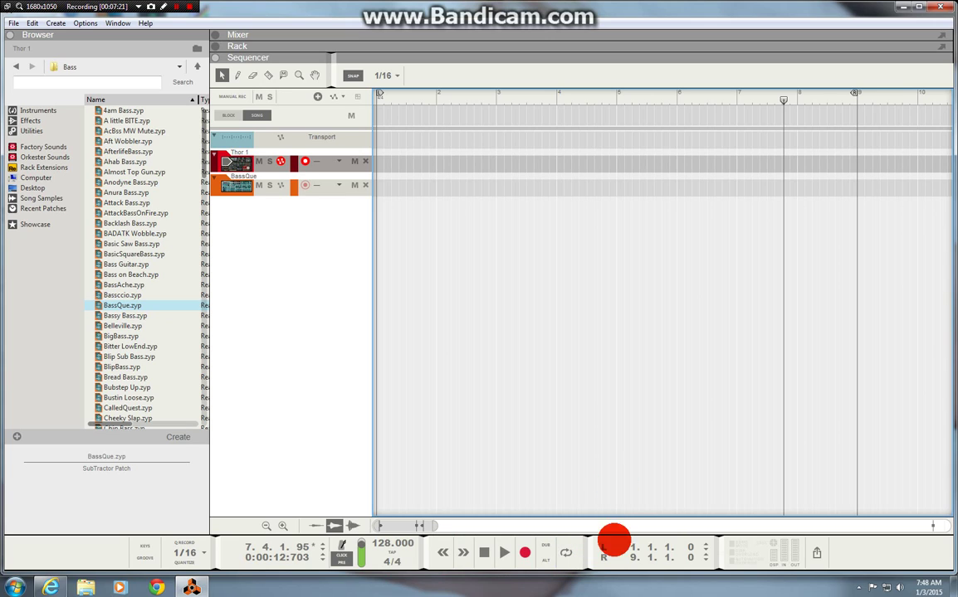
pyautogui.click(614, 556)
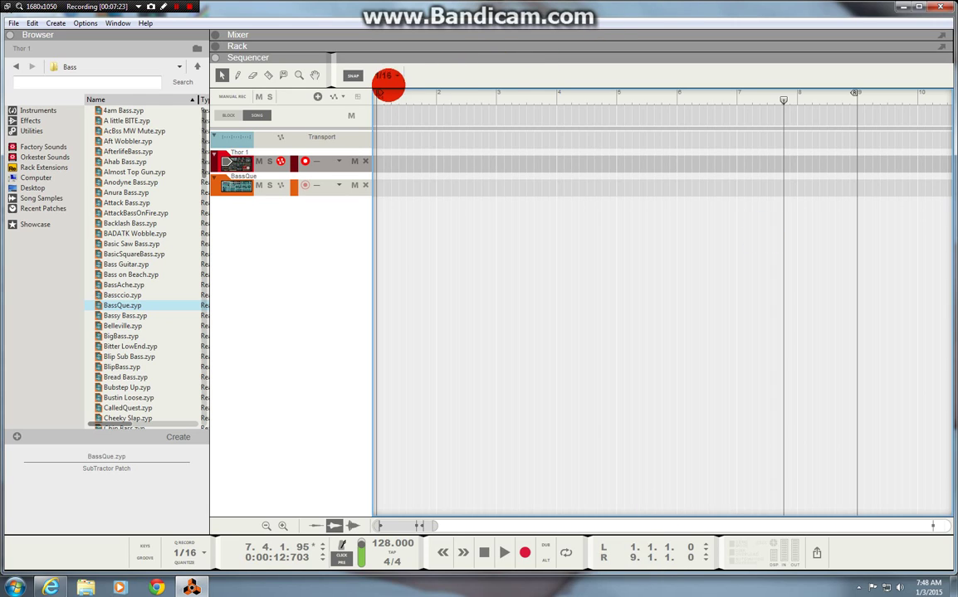
pyautogui.moveTo(379, 94); pyautogui.dragTo(335, 93)
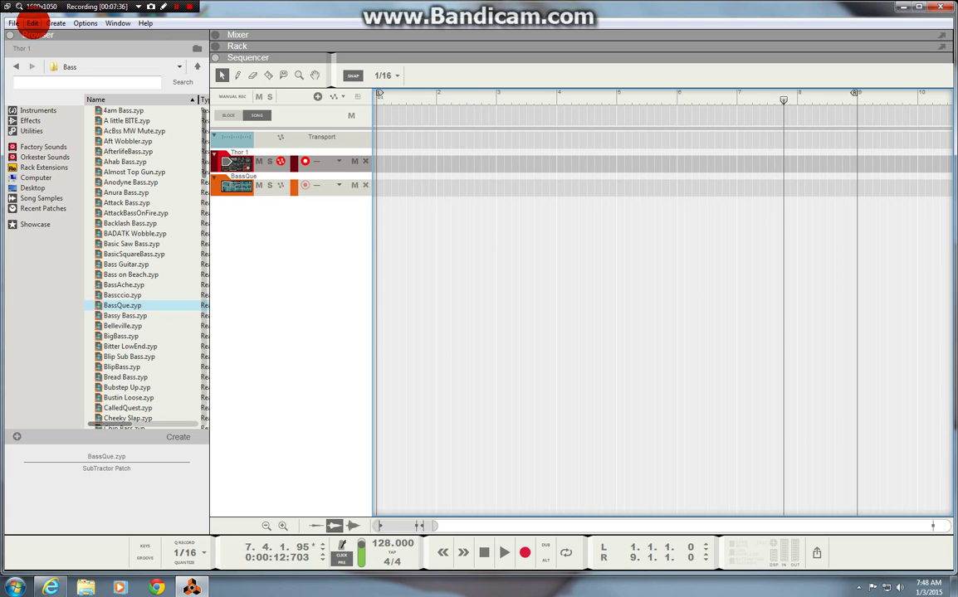
# - In General preferences, set the default song to the Empty + FX template and keep Mouse knob range at Normal
pyautogui.click(33, 22)
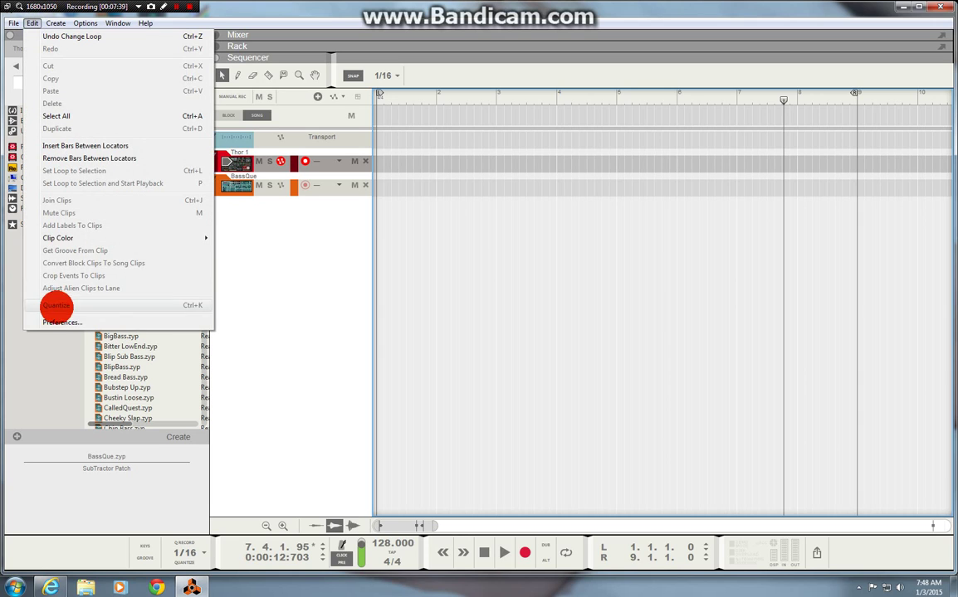
pyautogui.click(56, 308)
pyautogui.click(350, 106)
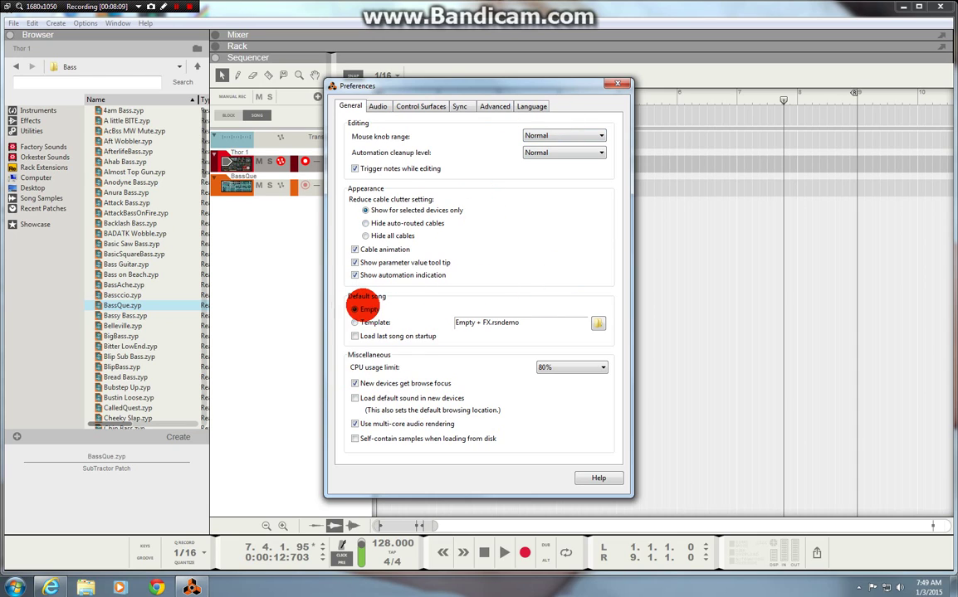
pyautogui.click(354, 323)
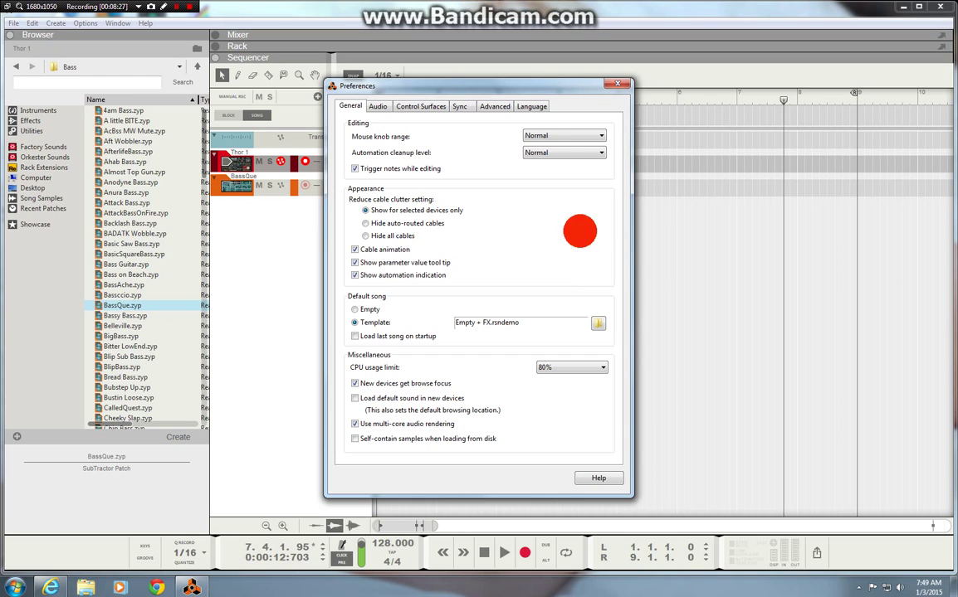
pyautogui.click(595, 136)
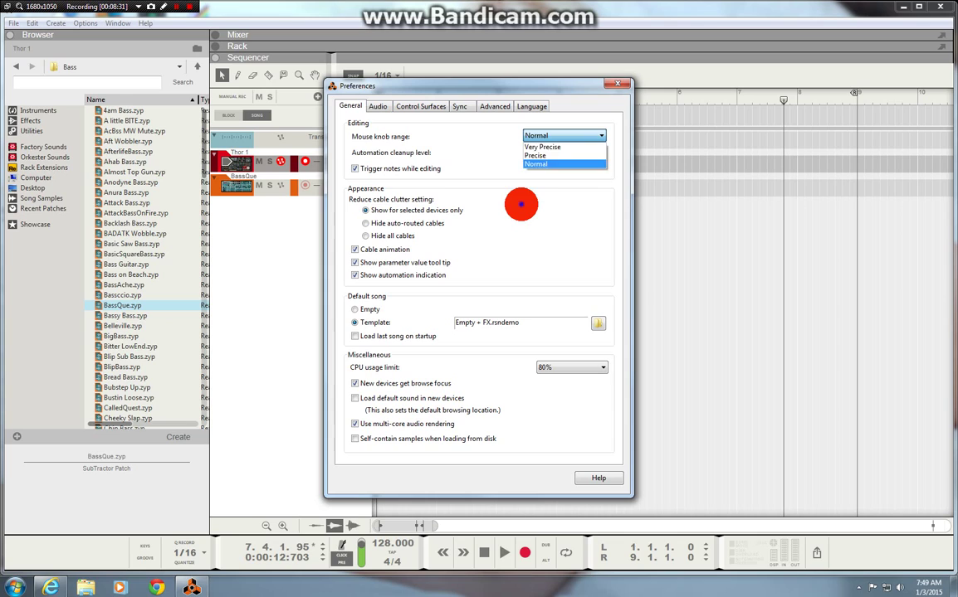
pyautogui.click(521, 205)
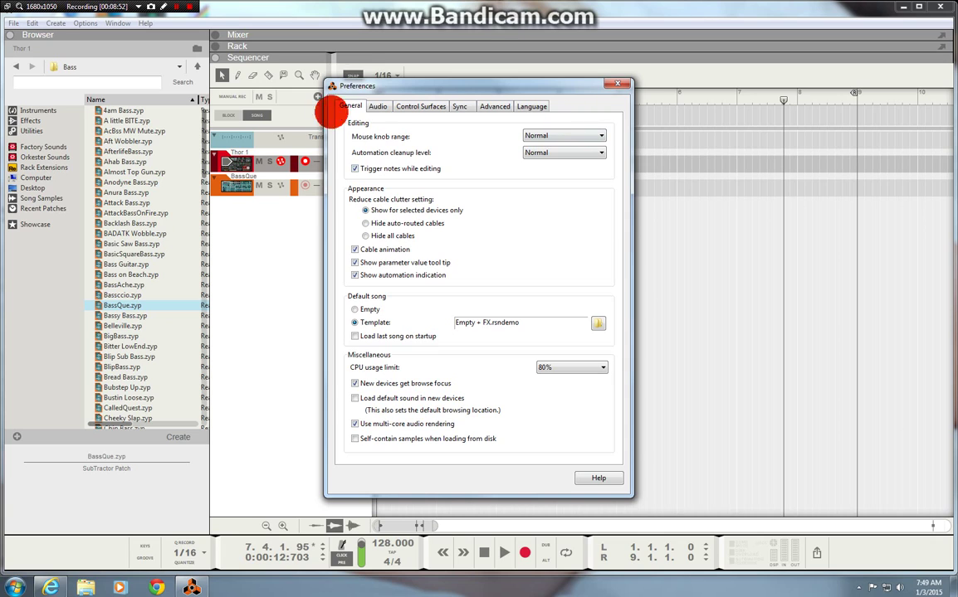
# - On the Audio page, browse the audio card drivers, including ASIO BEHRINGER USB AUDIO, keeping DX Primary at 44,100 Hz
pyautogui.click(379, 108)
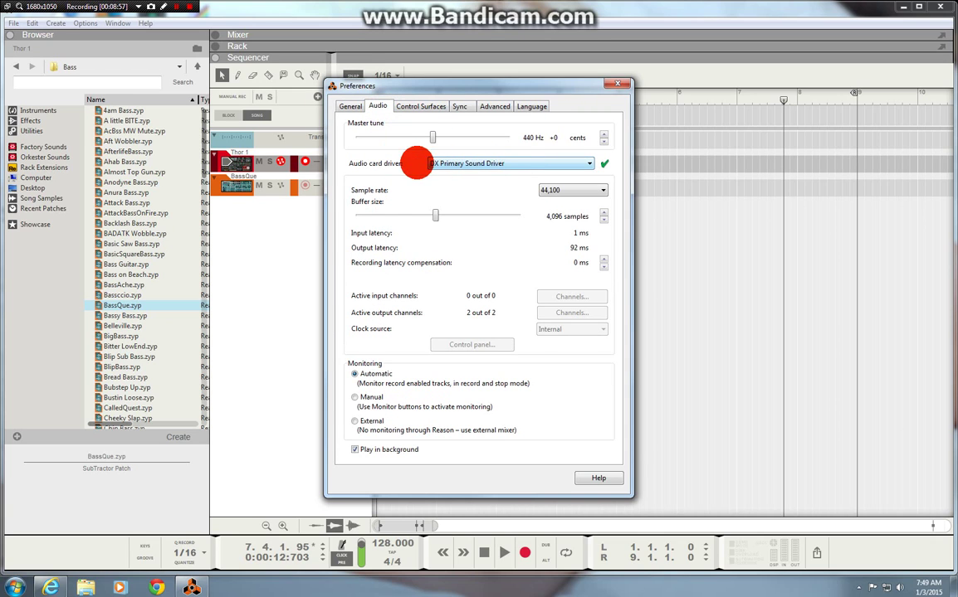
pyautogui.click(589, 163)
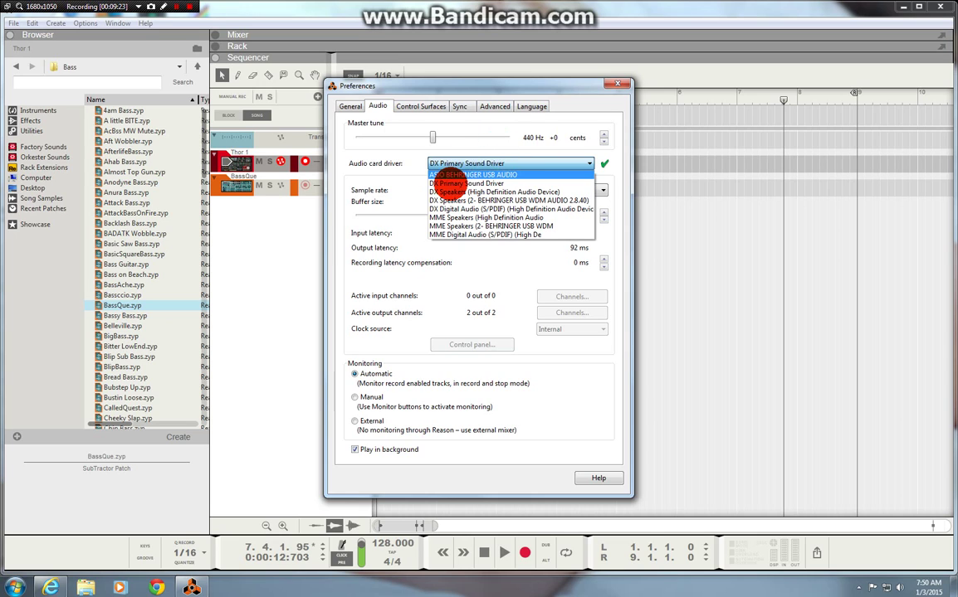
pyautogui.click(448, 175)
pyautogui.scroll(-1, 432, 164)
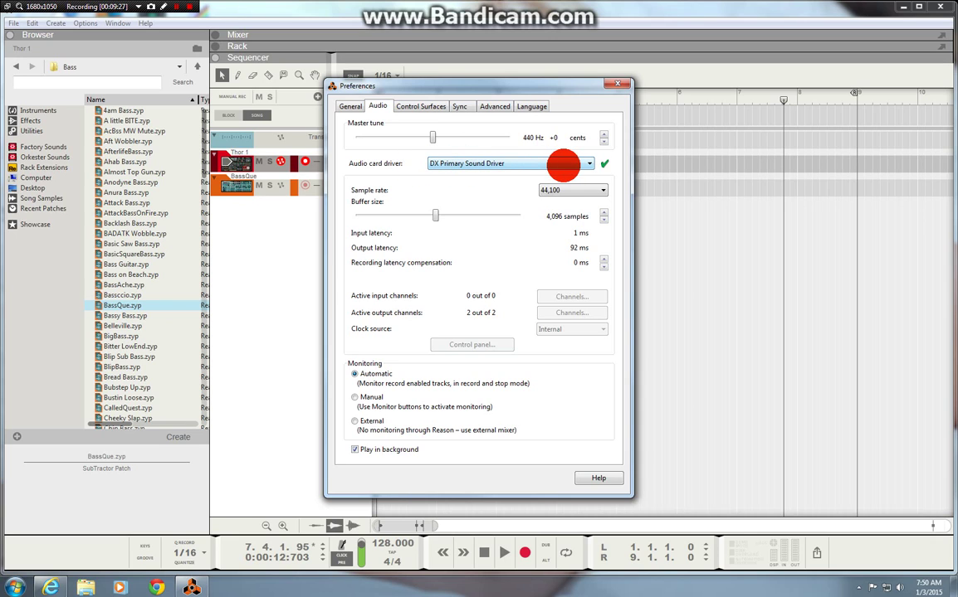
# - Check the Oxygen 61 master keyboard under Control Surfaces, then close Preferences from the General page
pyautogui.click(421, 106)
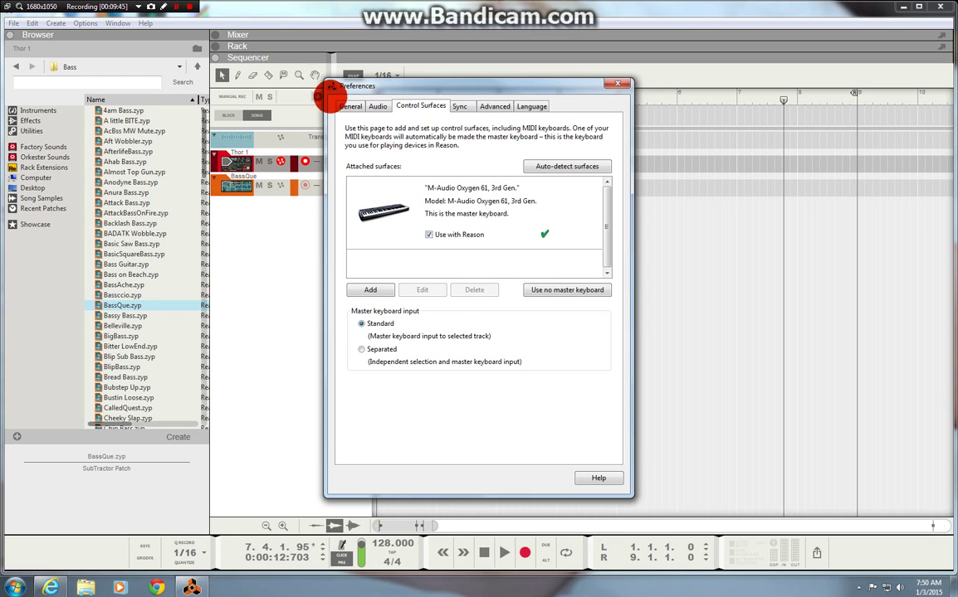
pyautogui.click(352, 104)
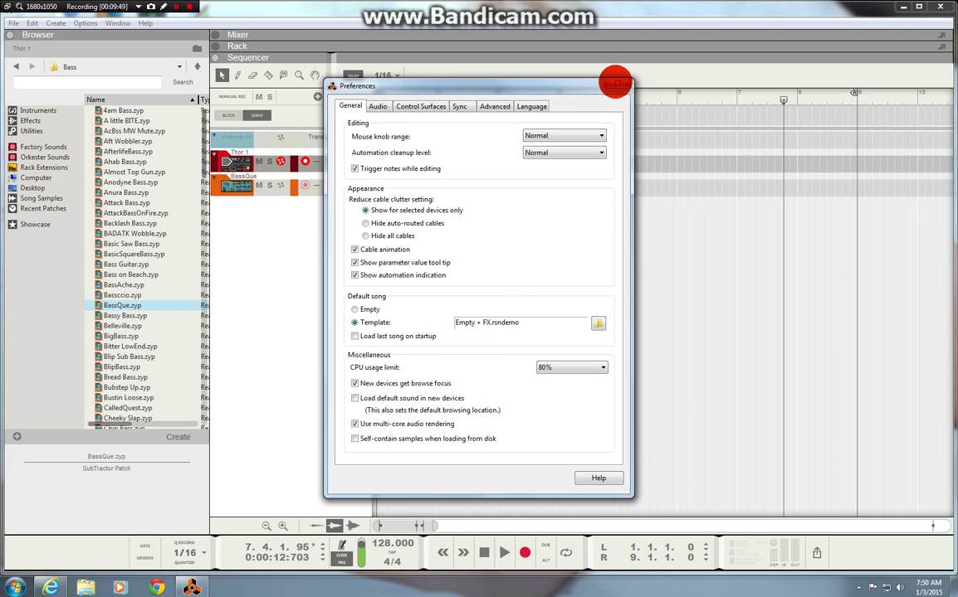
pyautogui.click(617, 83)
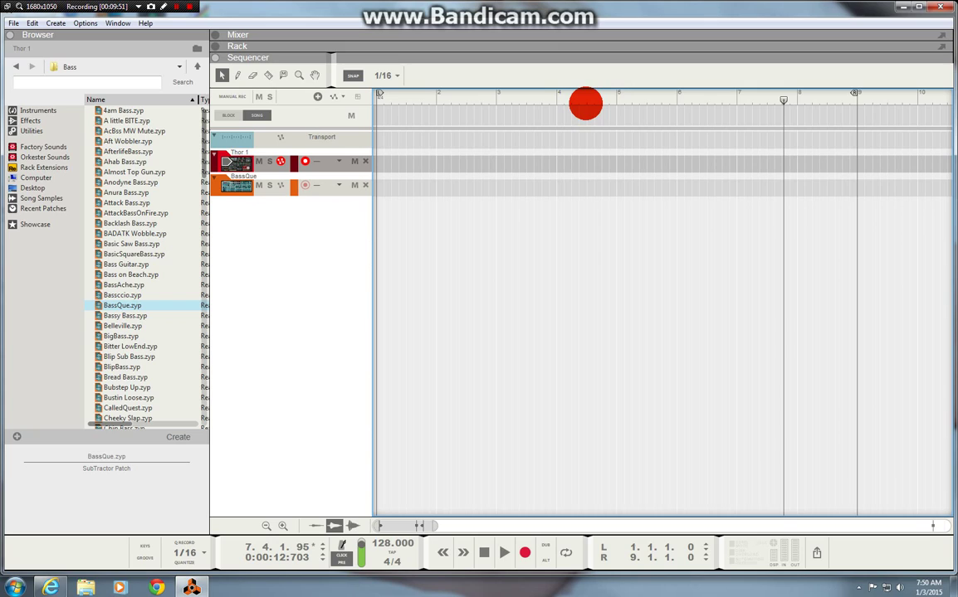